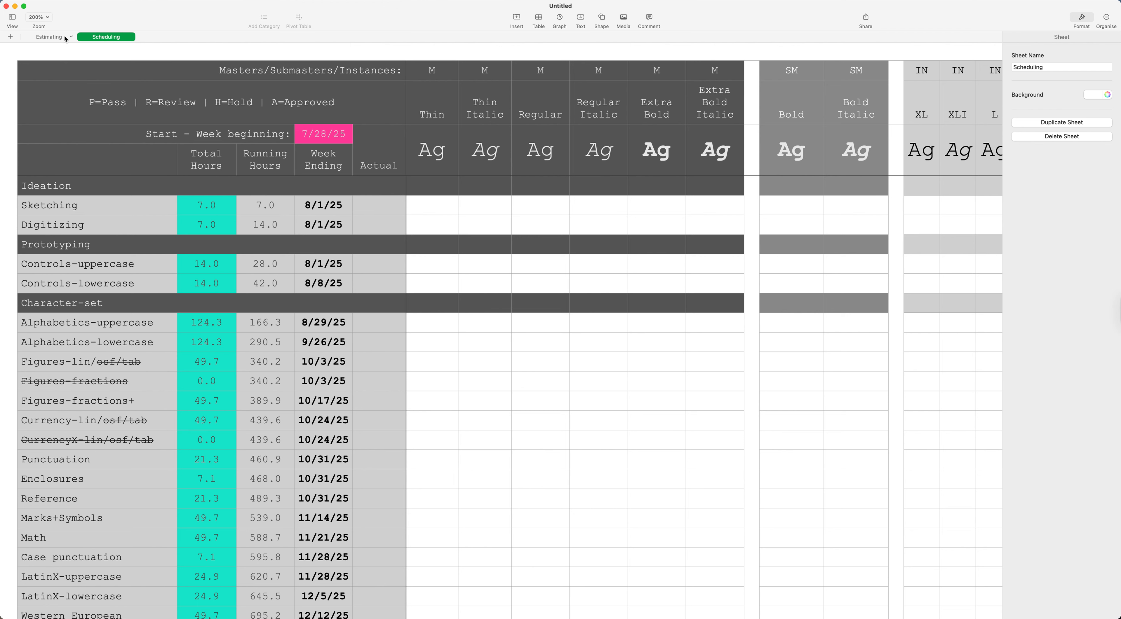
Open the Estimating sheet and examine the variables and multipliers for hours, rate, masters, submasters, instances and exclusivity
{"action": "left_click", "coordinate": [56, 38]}
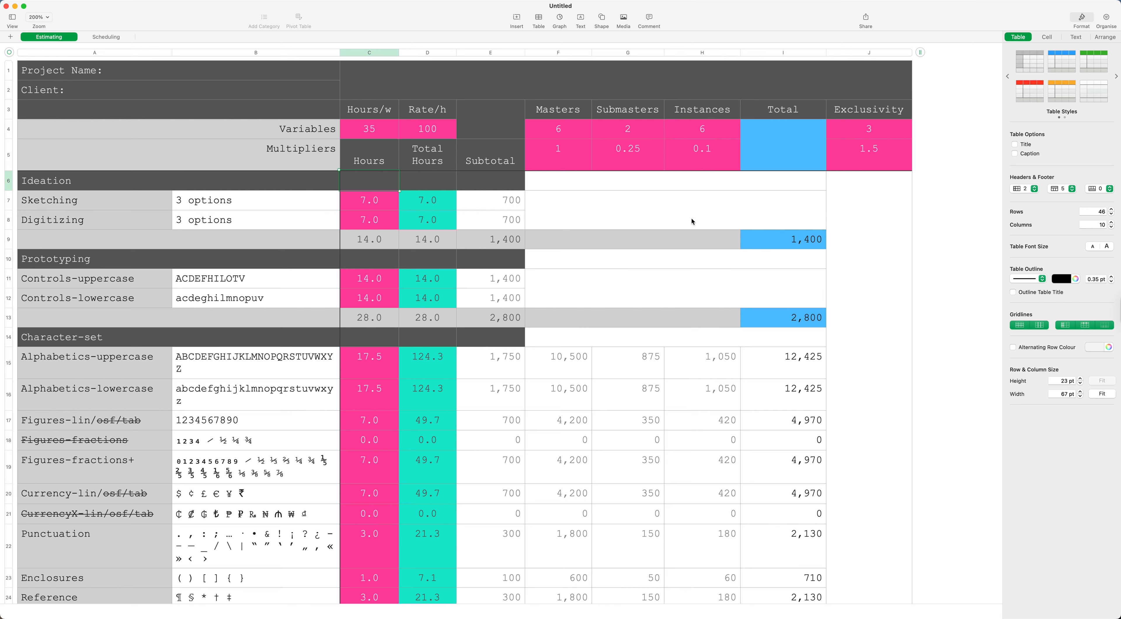
{"action": "left_click", "coordinate": [370, 133]}
{"action": "left_click", "coordinate": [431, 134]}
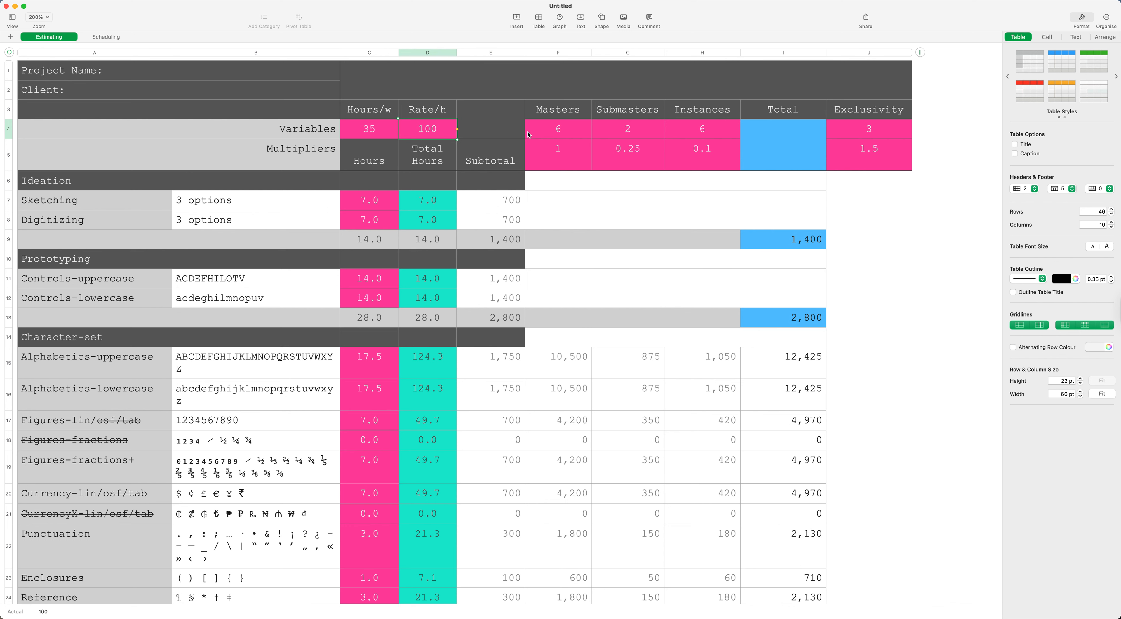
{"action": "left_click", "coordinate": [555, 135]}
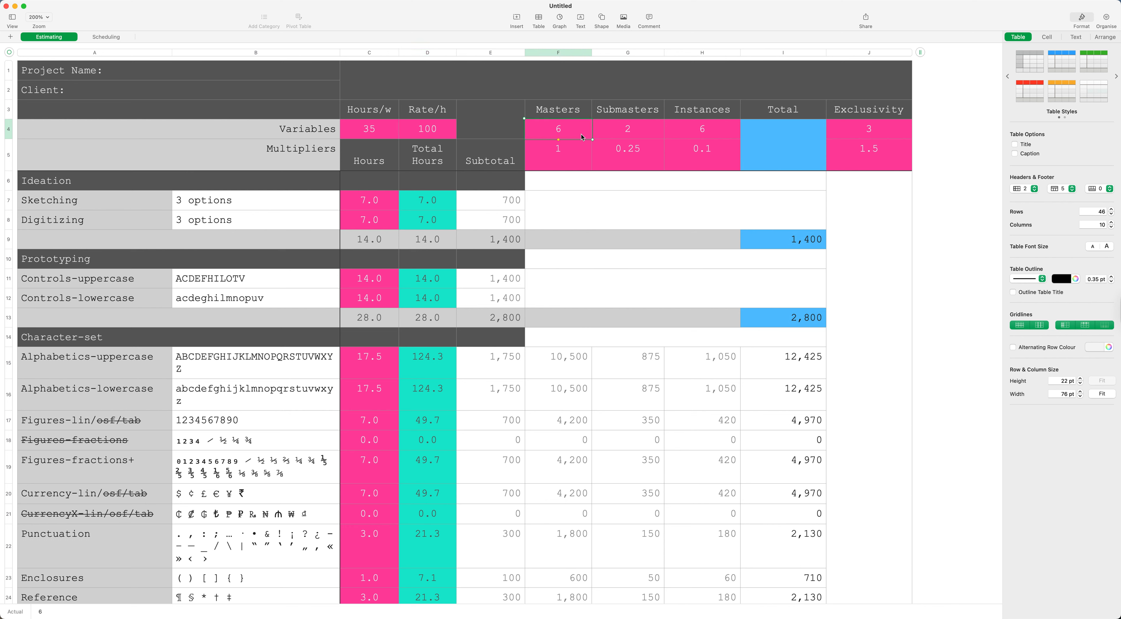
{"action": "left_click", "coordinate": [627, 133]}
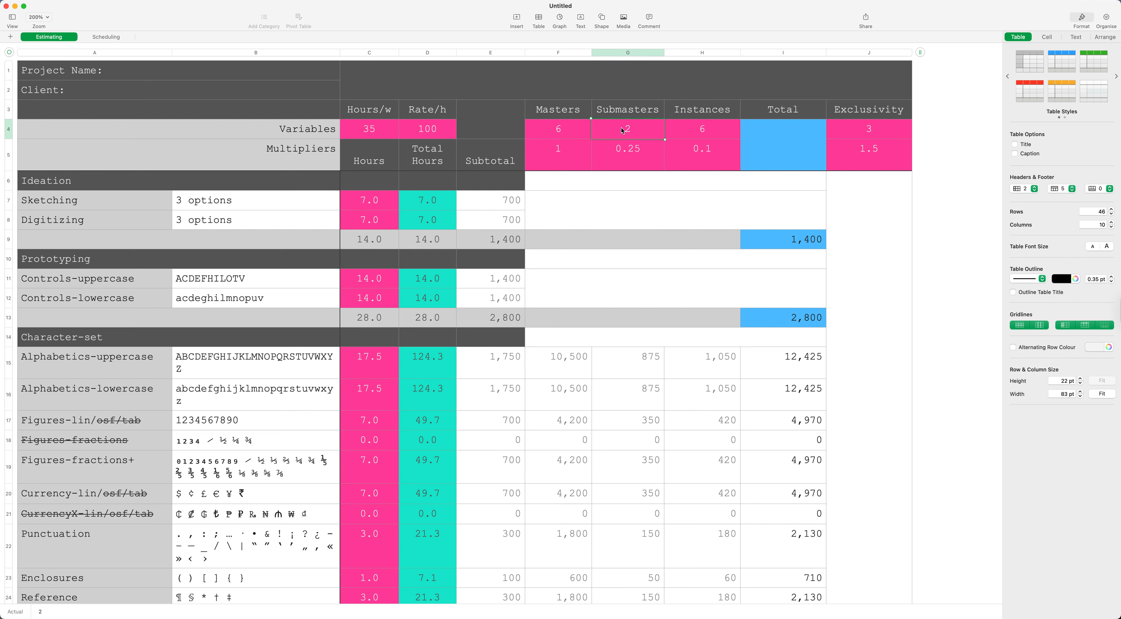
{"action": "left_click", "coordinate": [629, 151]}
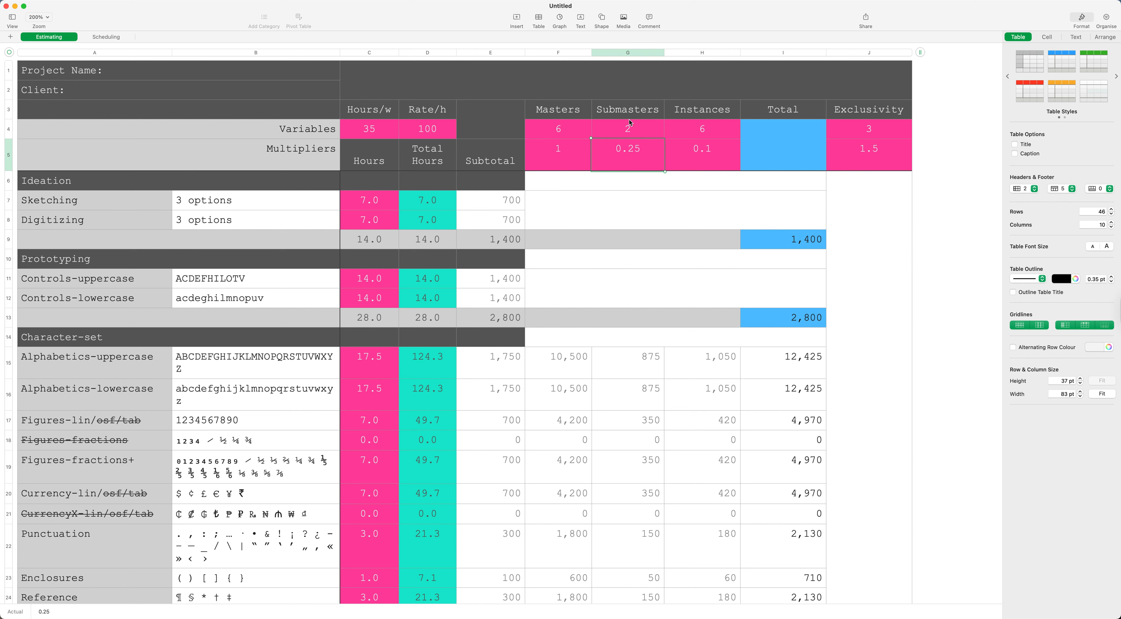
{"action": "left_click", "coordinate": [700, 135]}
{"action": "left_click", "coordinate": [704, 164]}
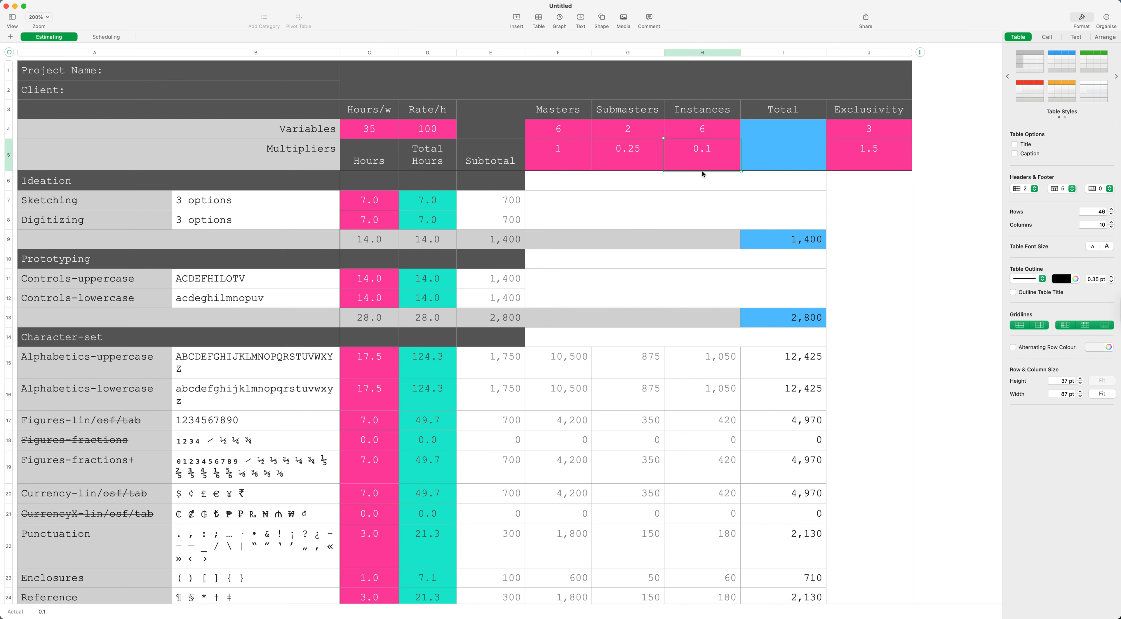
{"action": "left_click", "coordinate": [852, 136]}
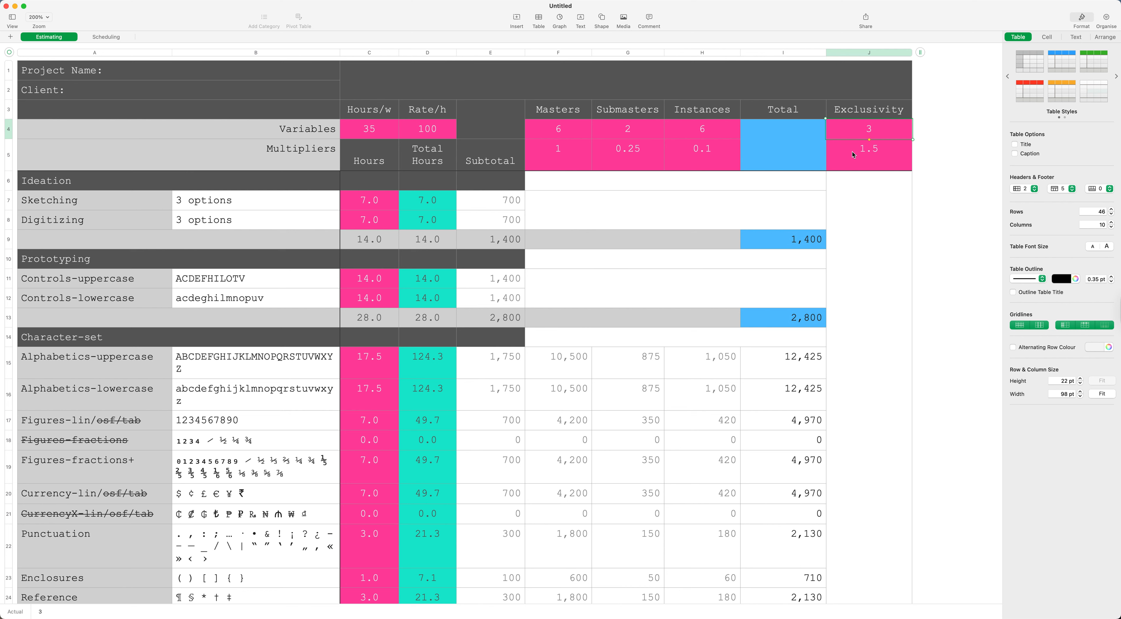
{"action": "left_click", "coordinate": [868, 162]}
{"action": "left_click", "coordinate": [868, 135]}
{"action": "left_click", "coordinate": [868, 155]}
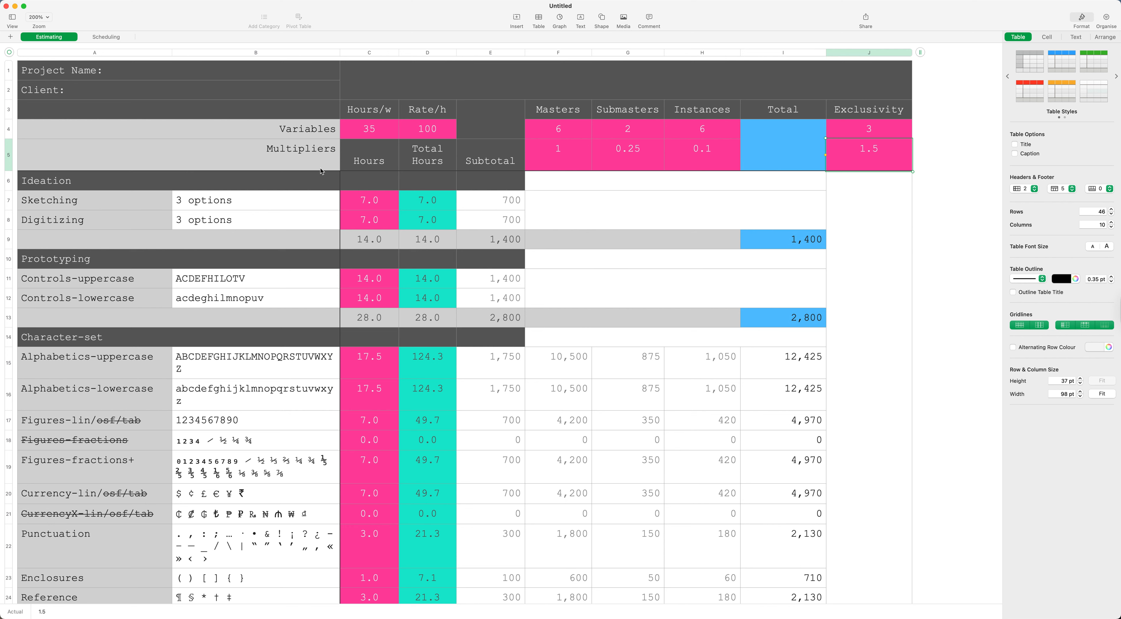
Check the Ideation hours and section total, and set the Sketching and Digitizing hours to 0
{"action": "left_click", "coordinate": [373, 208]}
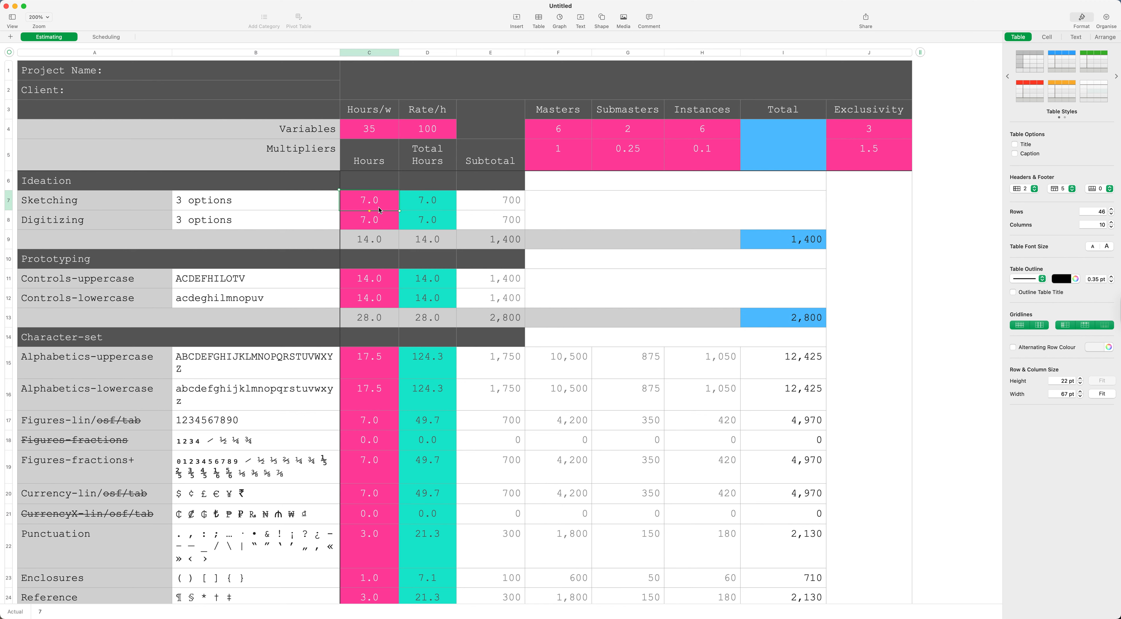
{"action": "left_click", "coordinate": [378, 225]}
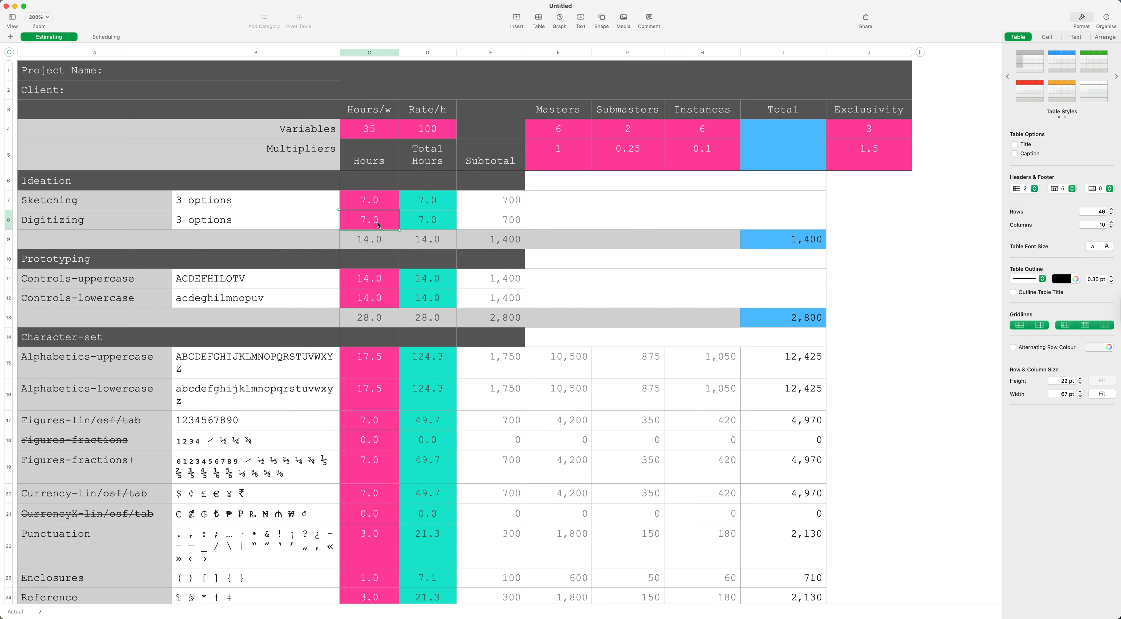
{"action": "left_click", "coordinate": [378, 242]}
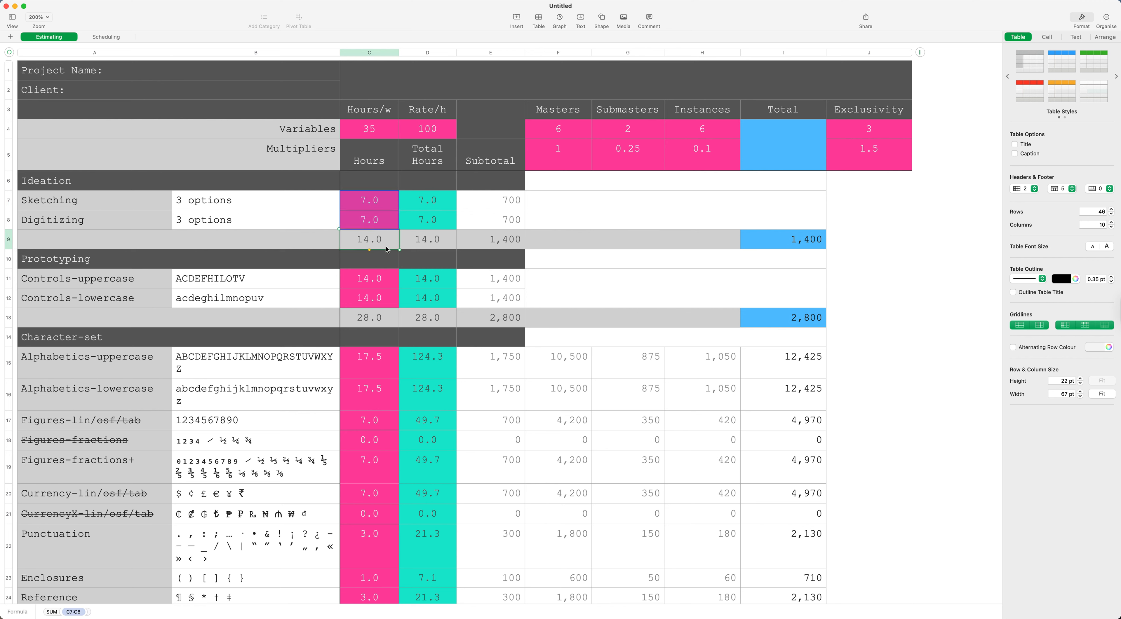
{"action": "left_click", "coordinate": [791, 248]}
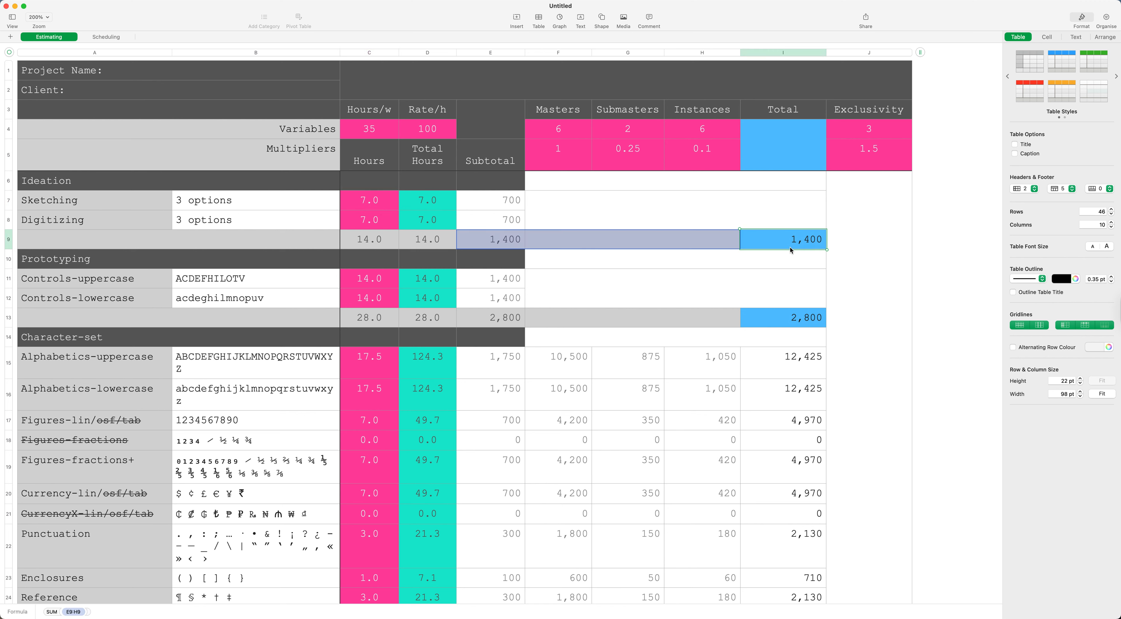
{"action": "left_click", "coordinate": [382, 206]}
{"action": "type", "text": "0"}
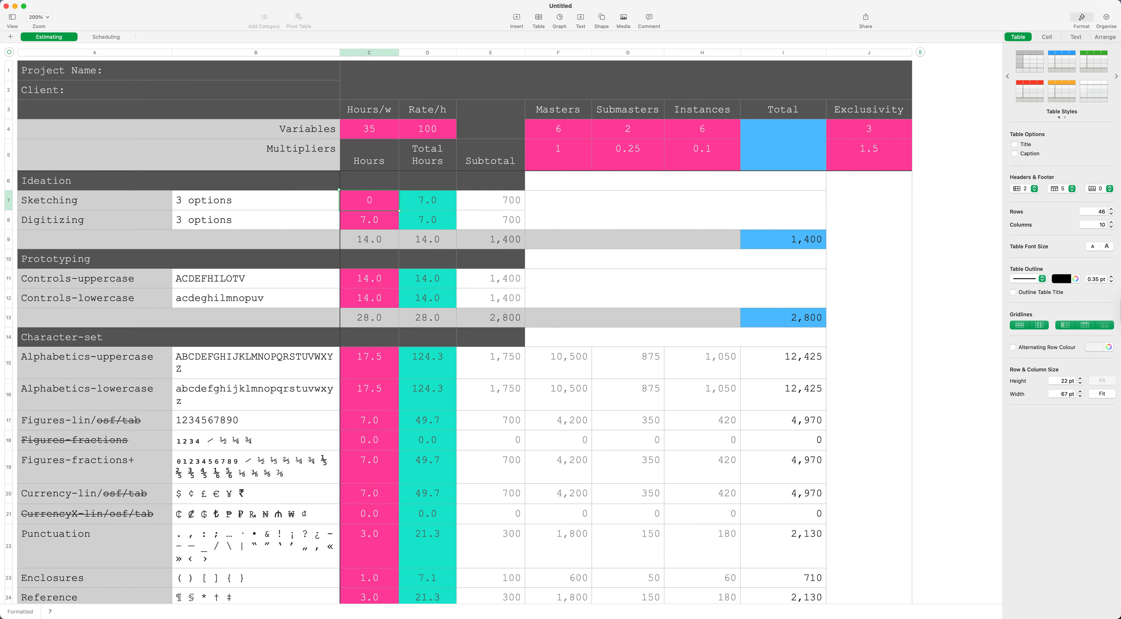
{"action": "key", "text": "Return"}
{"action": "type", "text": "0"}
{"action": "key", "text": "Return"}
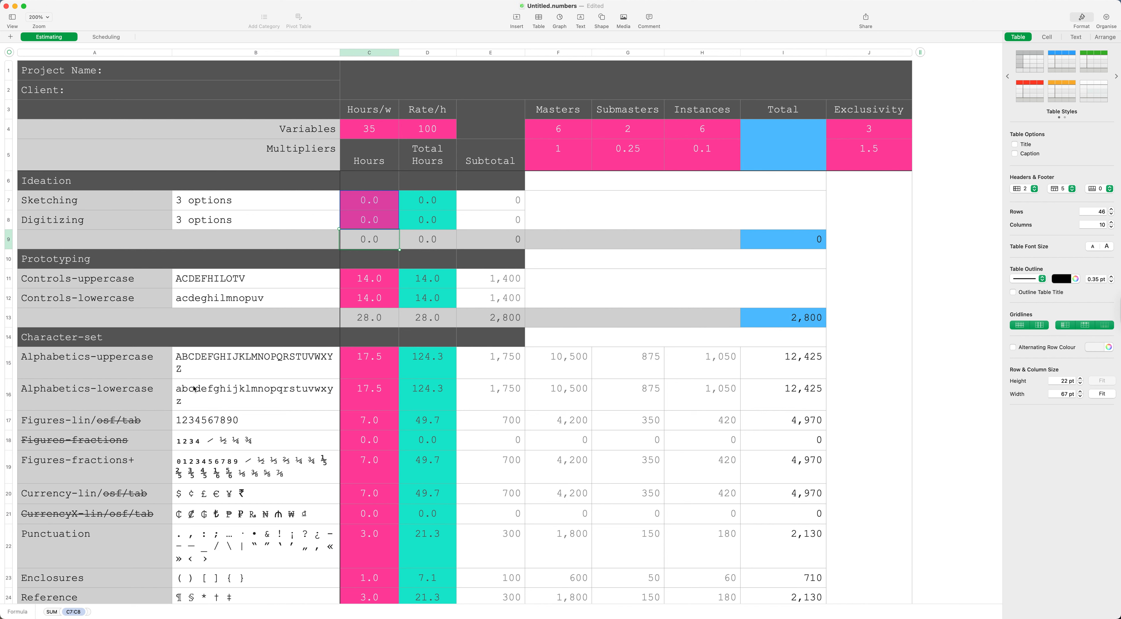
Examine the Prototyping section's Controls-uppercase hours and the formula behind the section total
{"action": "scroll", "coordinate": [194, 388], "scroll_direction": "down", "scroll_amount": 1}
{"action": "scroll", "coordinate": [194, 388], "scroll_direction": "down", "scroll_amount": 3}
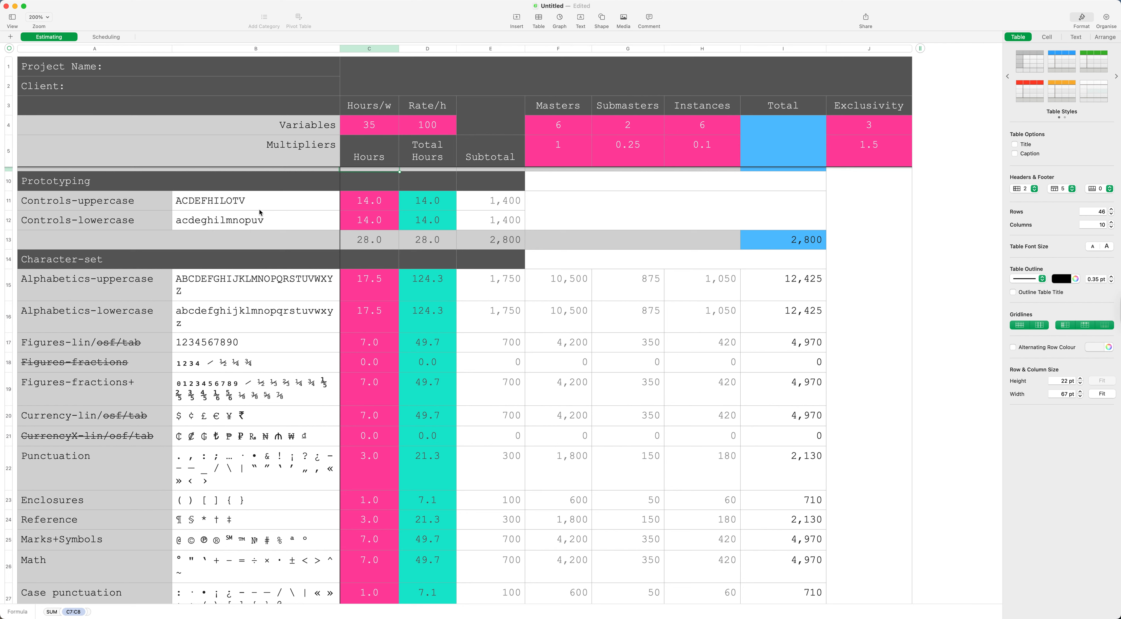
{"action": "scroll", "coordinate": [303, 225], "scroll_direction": "down", "scroll_amount": 1}
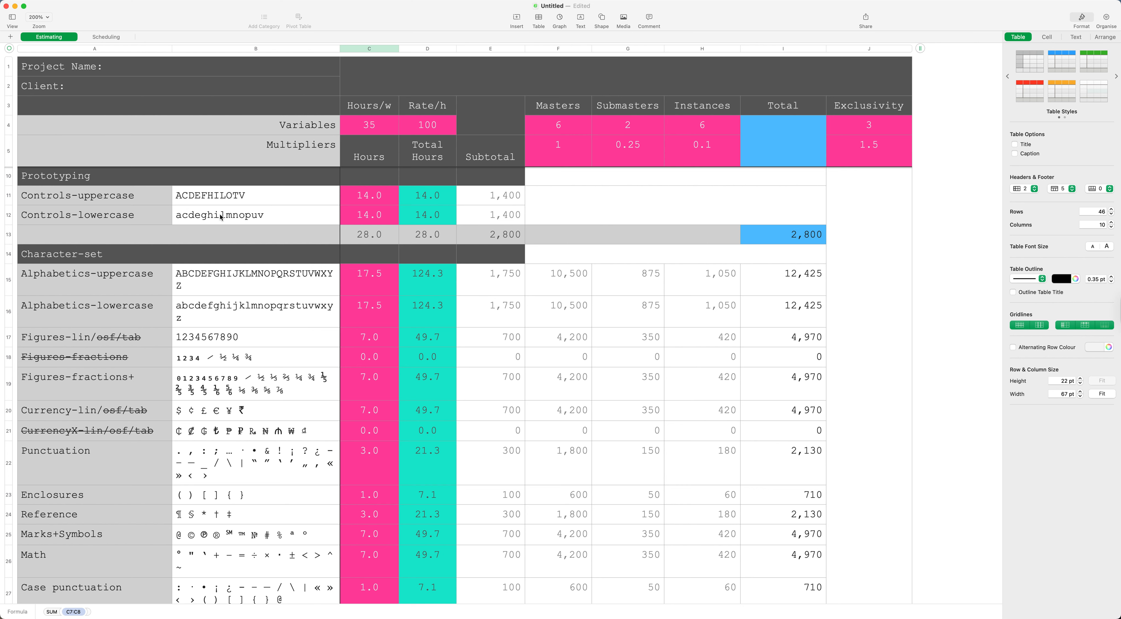
{"action": "left_click", "coordinate": [368, 202]}
{"action": "left_click", "coordinate": [783, 244]}
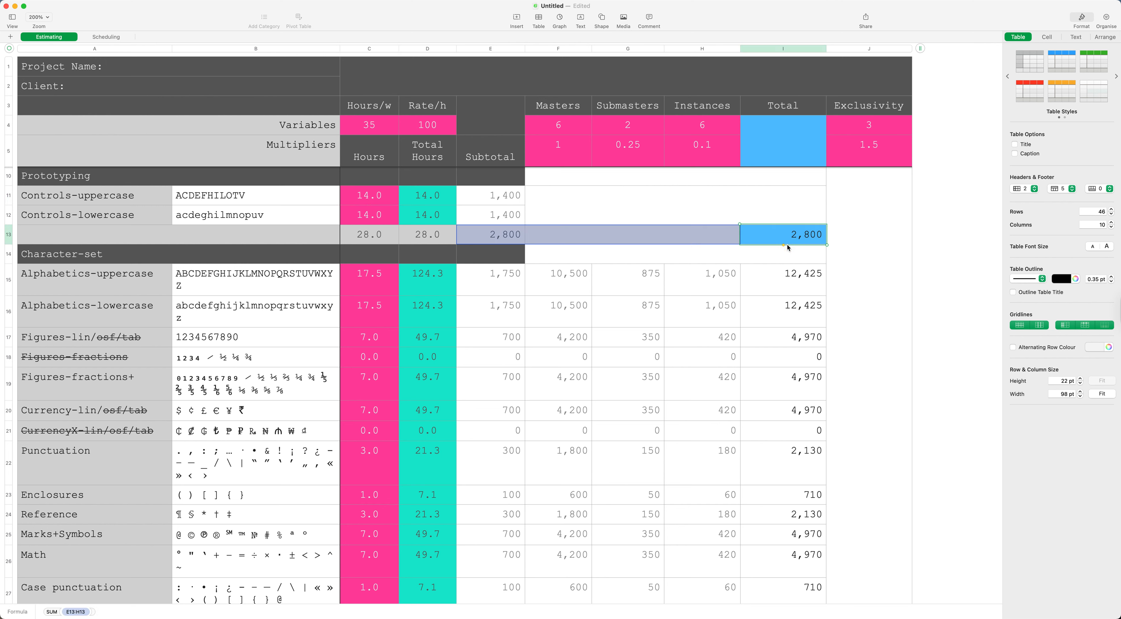
Examine how the Alphabetics-uppercase row derives its masters, submasters, instances, total and total hours from the base hours
{"action": "scroll", "coordinate": [787, 257], "scroll_direction": "down", "scroll_amount": 1}
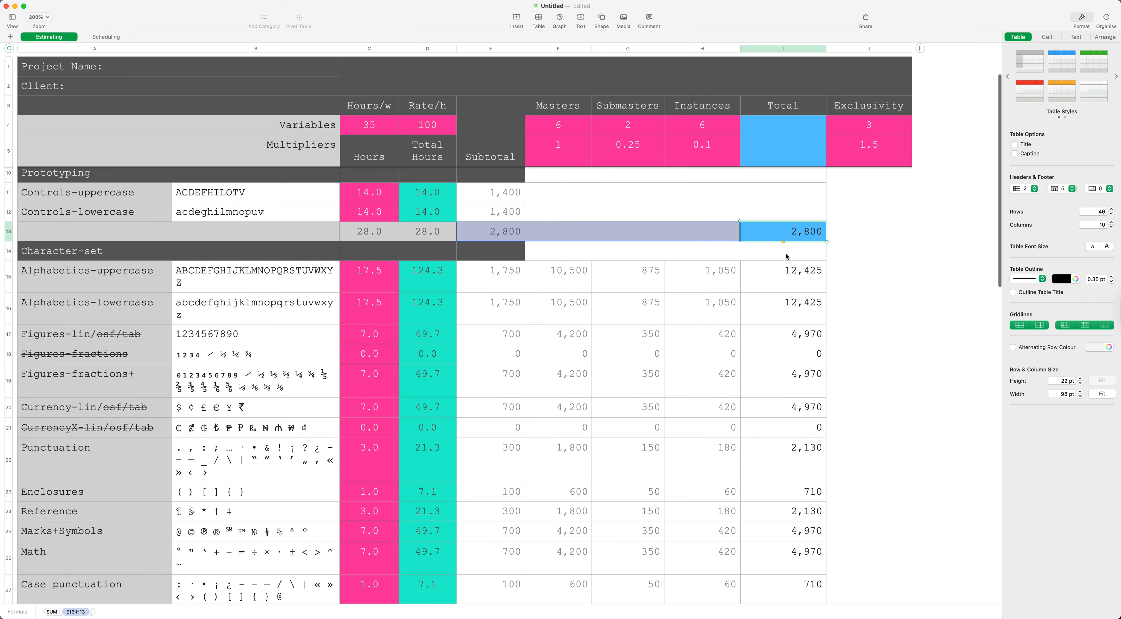
{"action": "scroll", "coordinate": [787, 257], "scroll_direction": "down", "scroll_amount": 3}
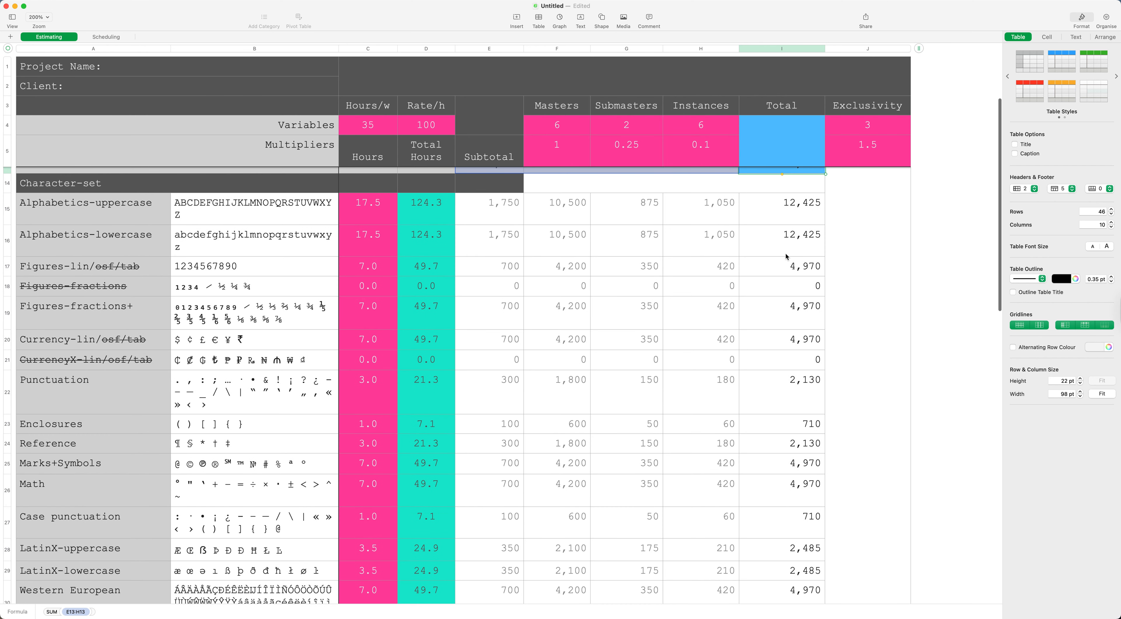
{"action": "left_click", "coordinate": [362, 209]}
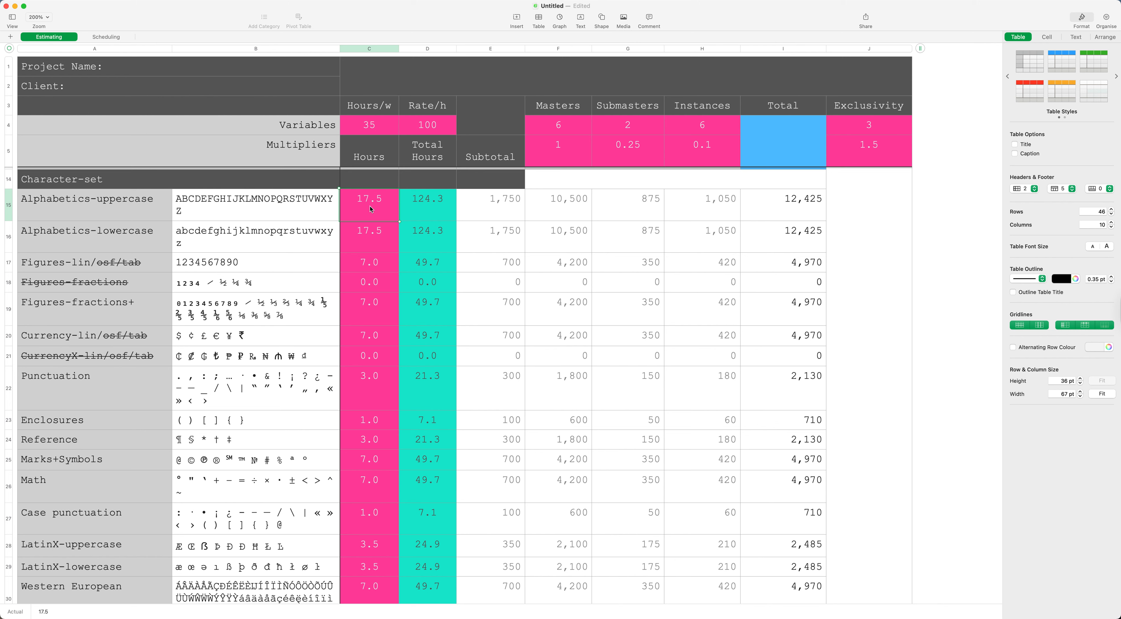
{"action": "left_click", "coordinate": [554, 209]}
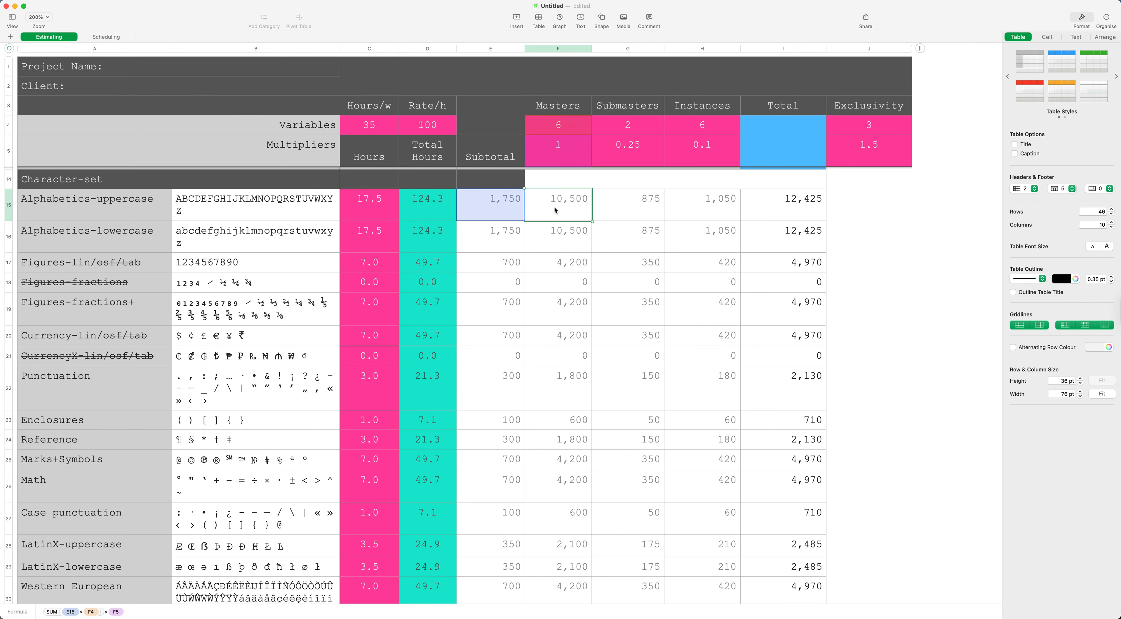
{"action": "left_click", "coordinate": [621, 217]}
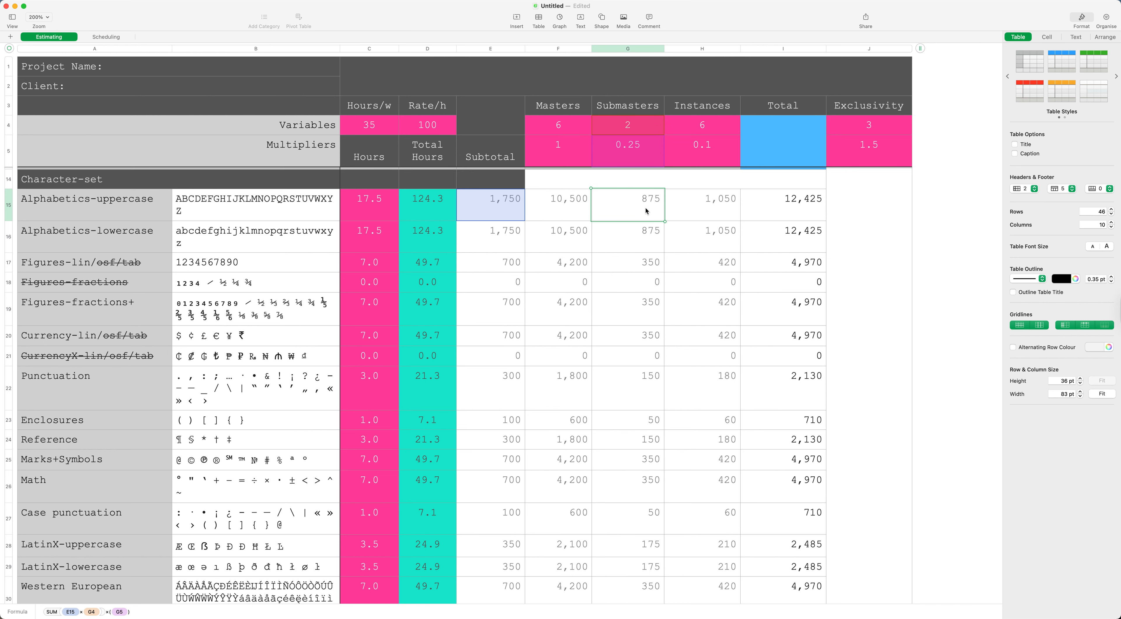
{"action": "left_click", "coordinate": [685, 211]}
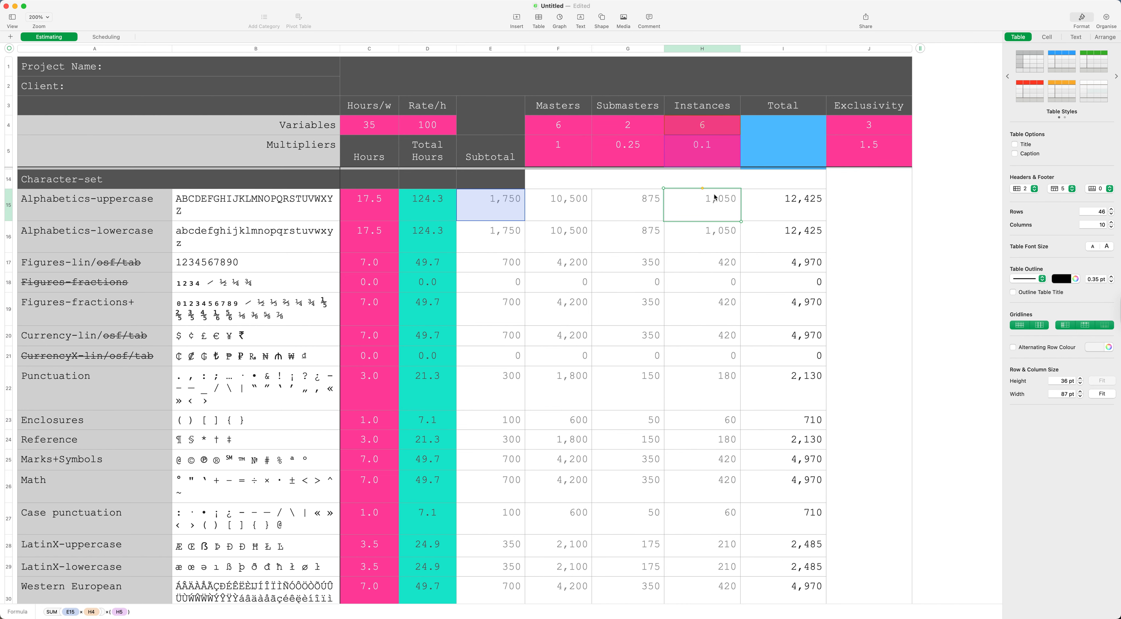
{"action": "left_click", "coordinate": [777, 211]}
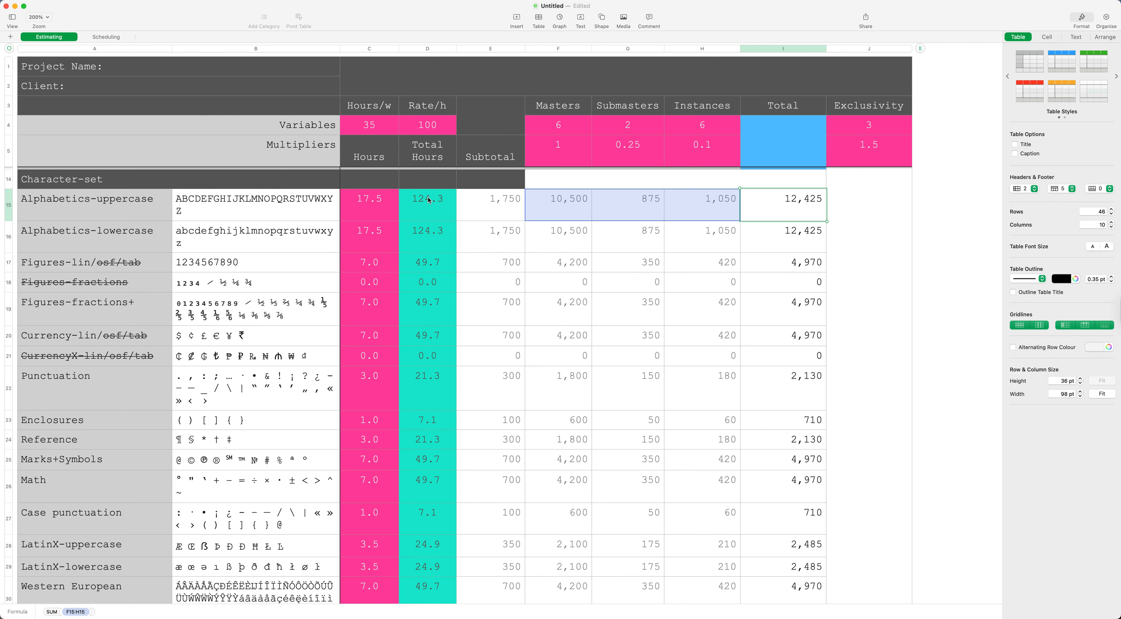
{"action": "left_click", "coordinate": [428, 211]}
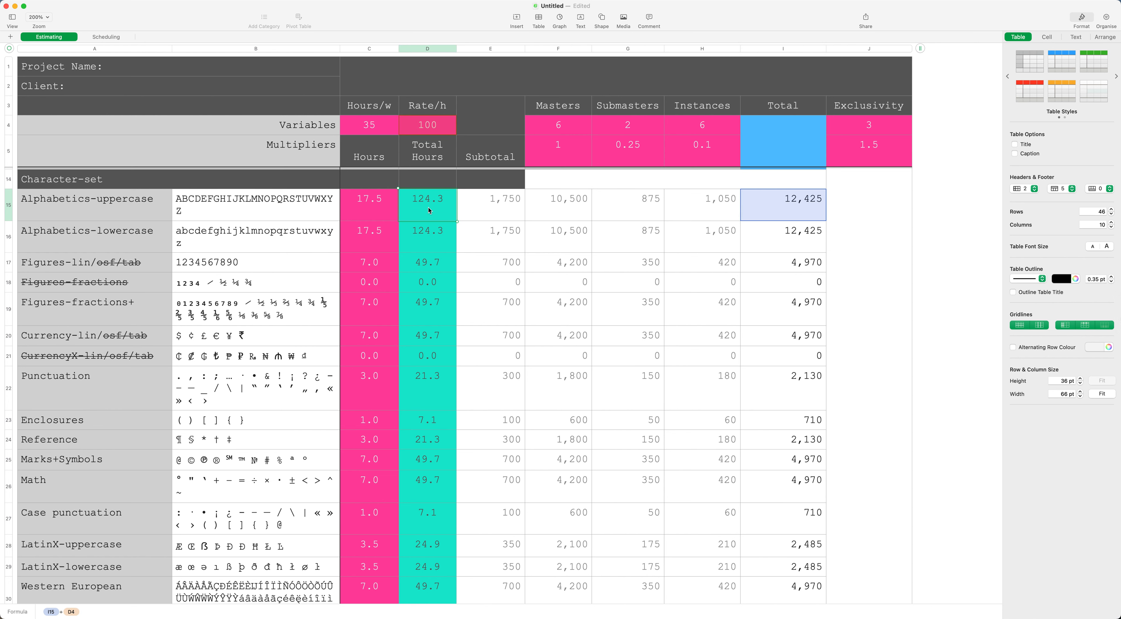
{"action": "scroll", "coordinate": [435, 214], "scroll_direction": "right", "scroll_amount": 1}
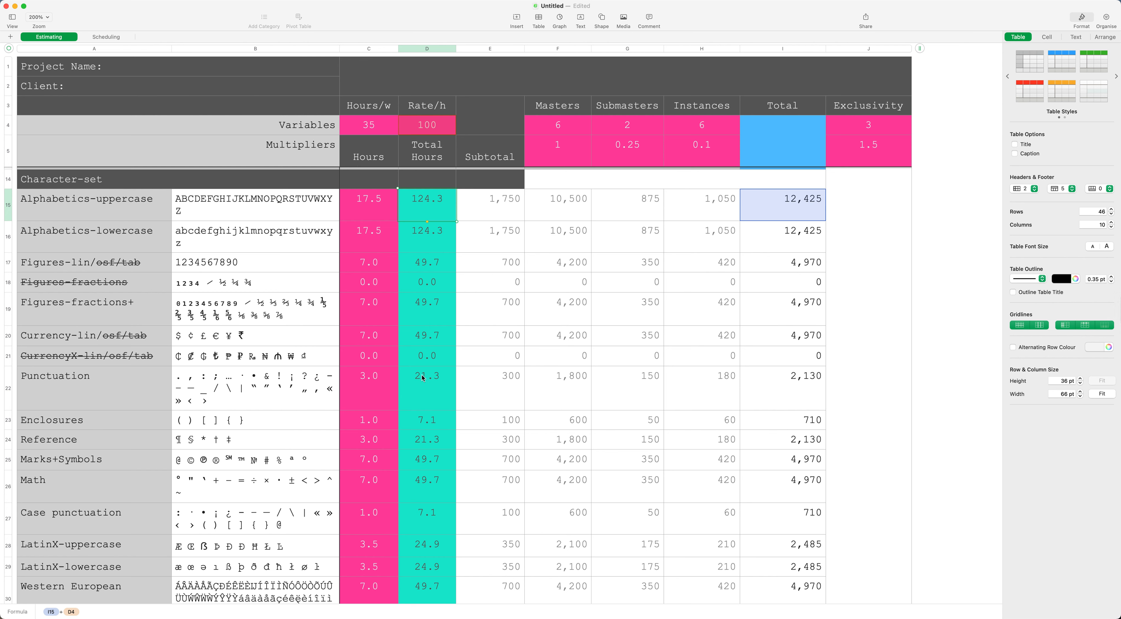
Review the base hours of the alphabetics and figures rows, and the glyph sets listed for the two fractions rows
{"action": "left_click", "coordinate": [377, 216]}
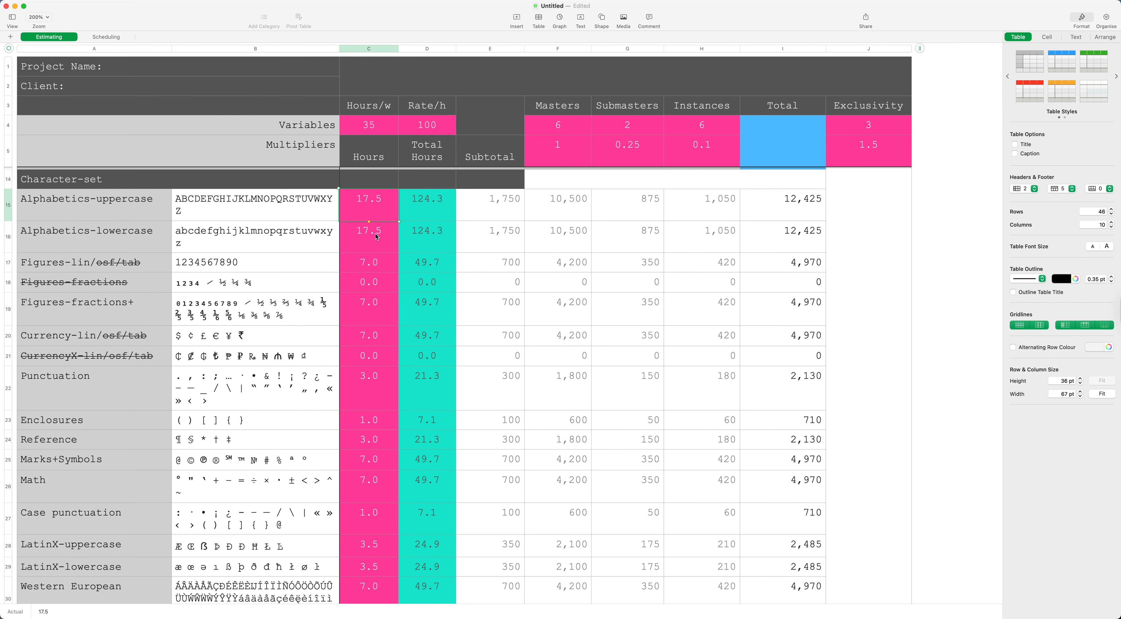
{"action": "left_click", "coordinate": [376, 237]}
{"action": "left_click", "coordinate": [377, 261]}
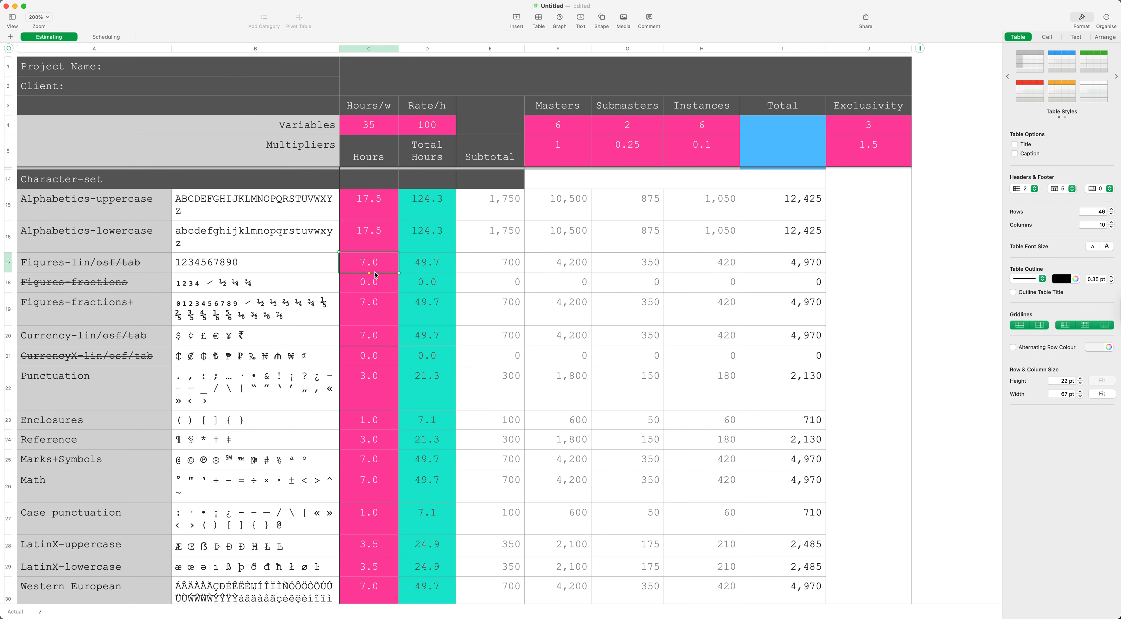
{"action": "scroll", "coordinate": [376, 275], "scroll_direction": "down", "scroll_amount": 1}
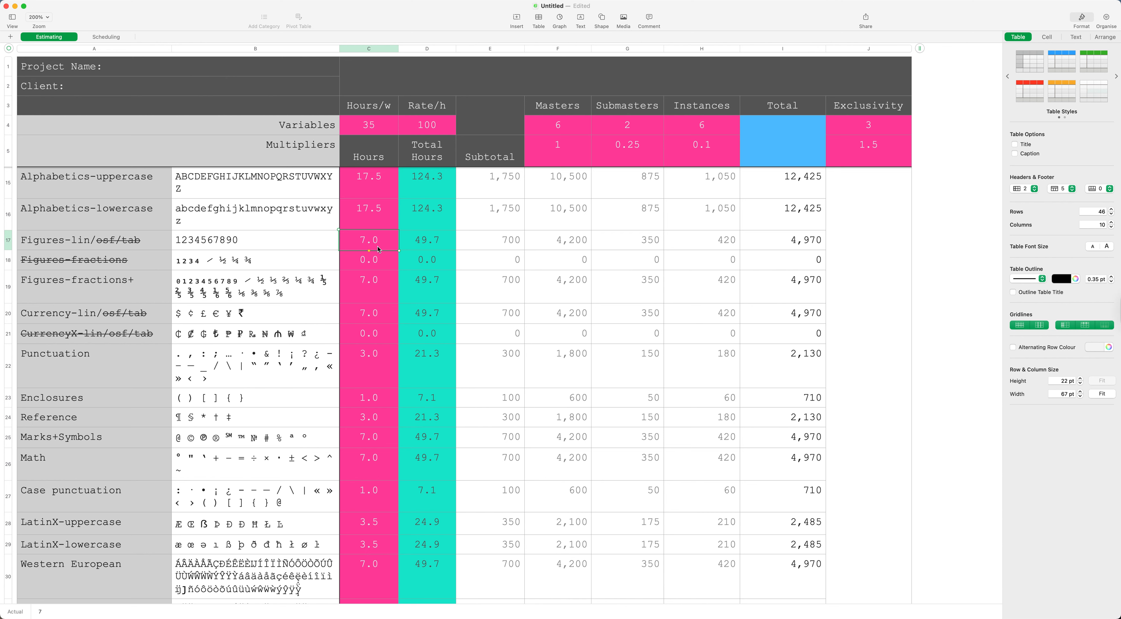
{"action": "left_click", "coordinate": [83, 244]}
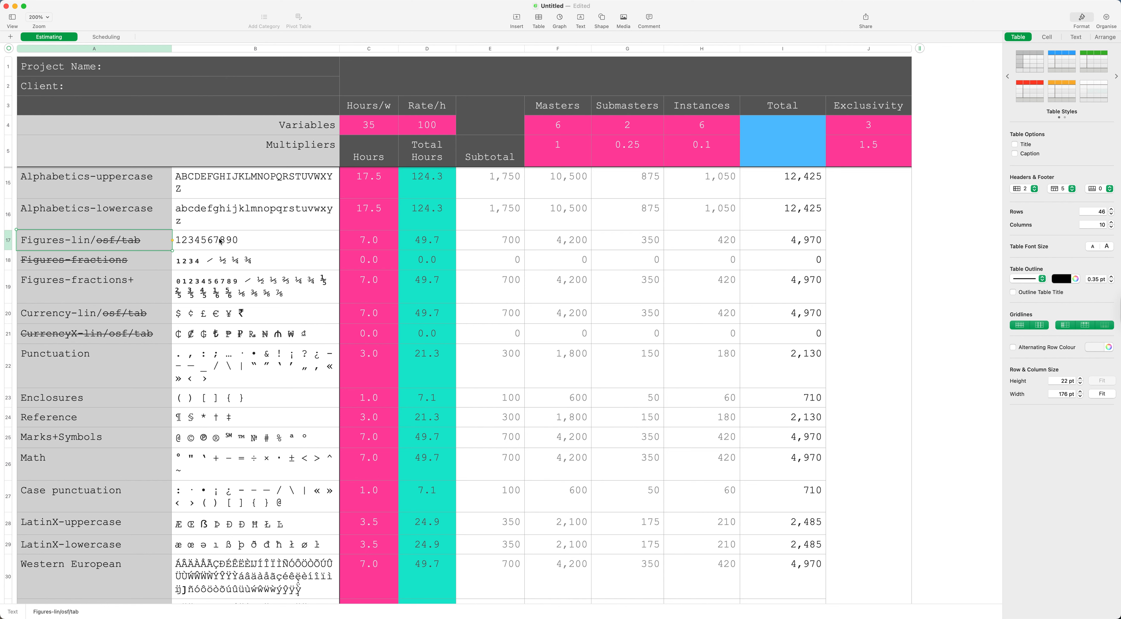
{"action": "left_click", "coordinate": [361, 245]}
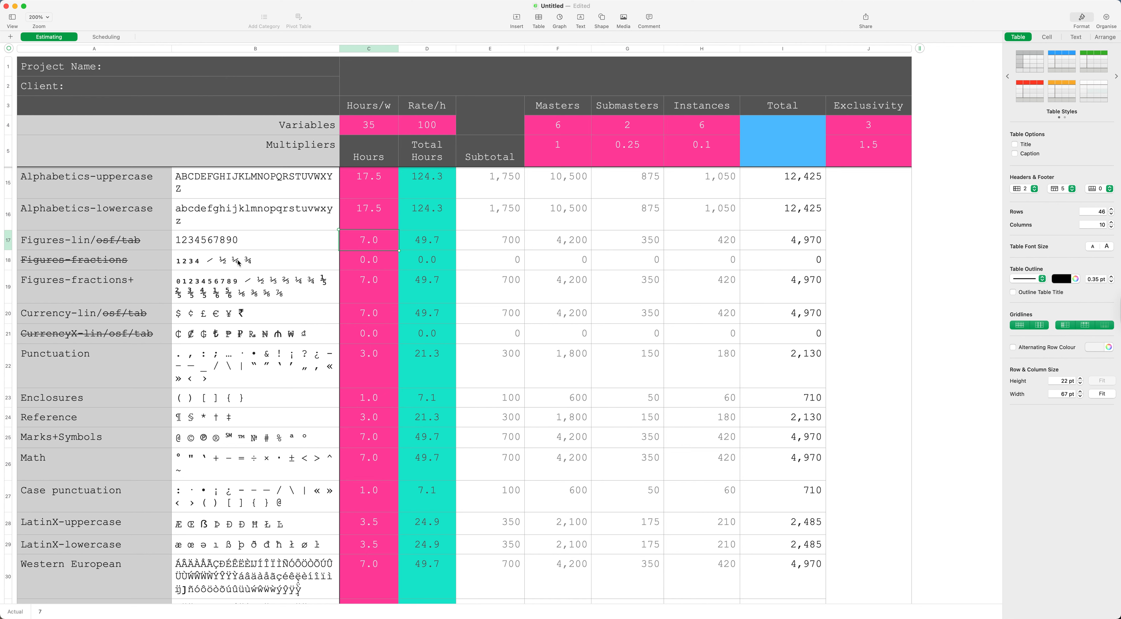
{"action": "left_click", "coordinate": [273, 267]}
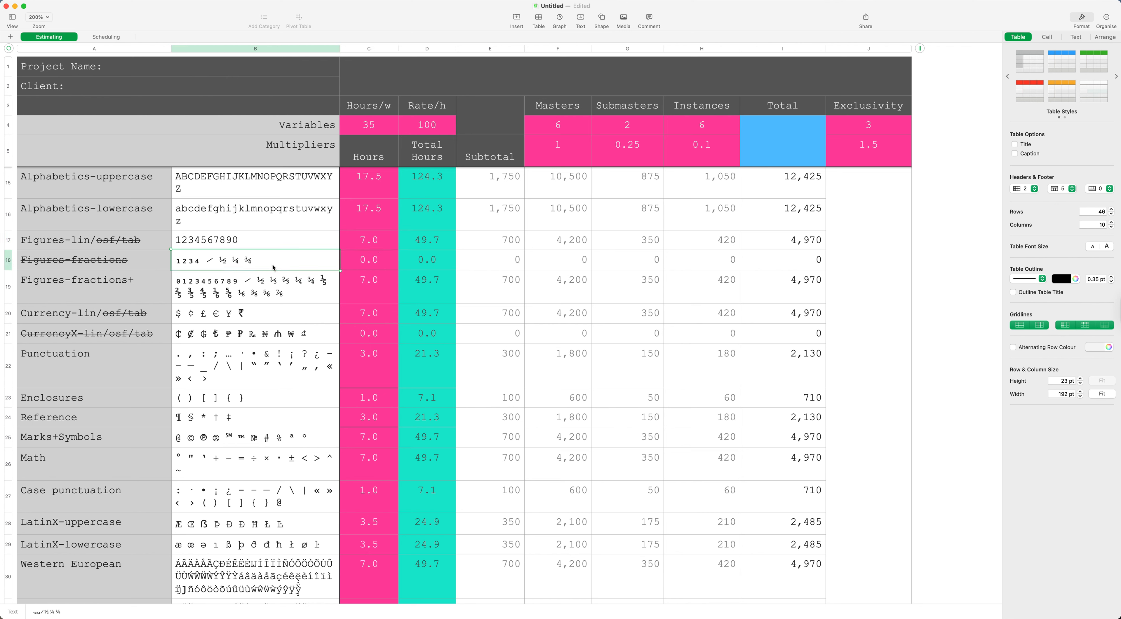
{"action": "left_click", "coordinate": [281, 284]}
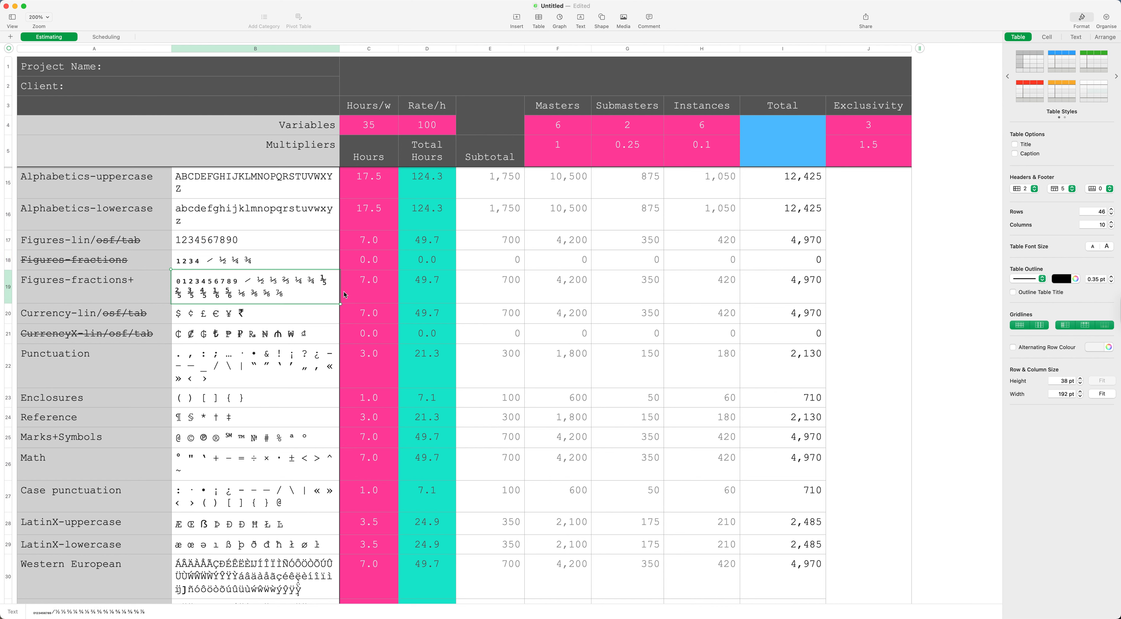
{"action": "left_click", "coordinate": [371, 295]}
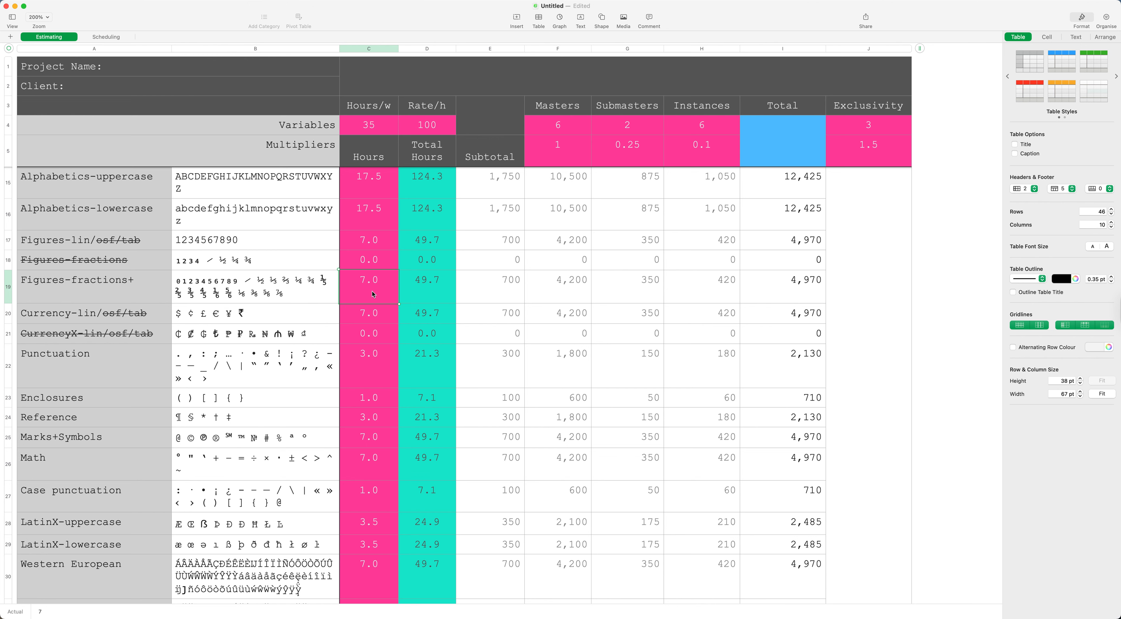
{"action": "scroll", "coordinate": [373, 295], "scroll_direction": "down", "scroll_amount": 2}
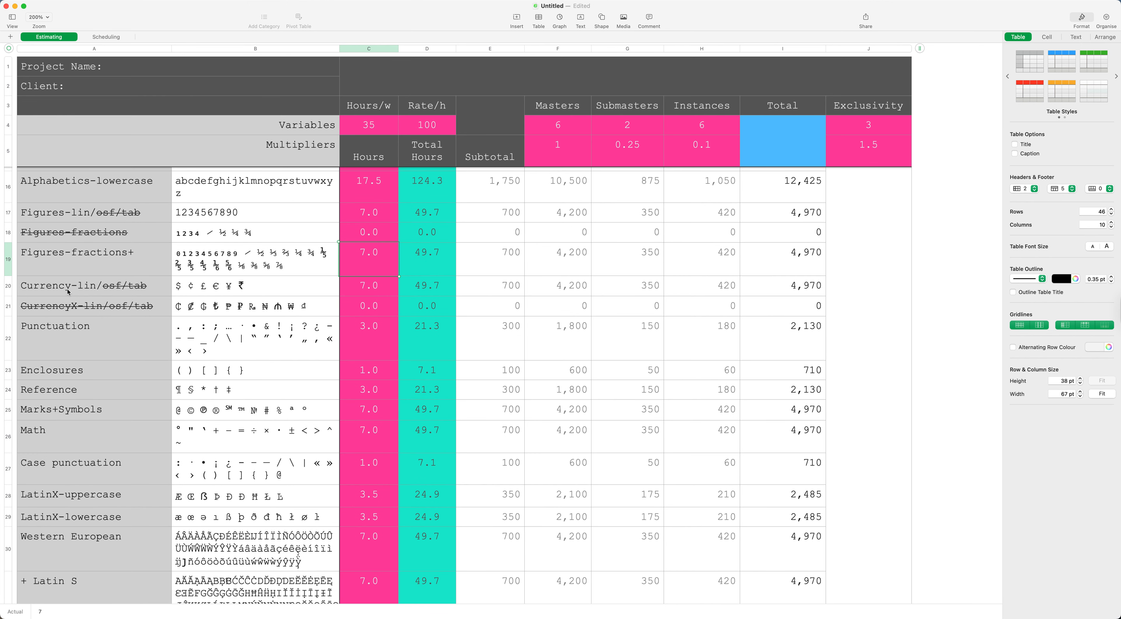
Examine the base hours of the Currency-lin and CurrencyX rows and the glyph set listed for CurrencyX
{"action": "left_click", "coordinate": [248, 290]}
{"action": "left_click", "coordinate": [371, 290]}
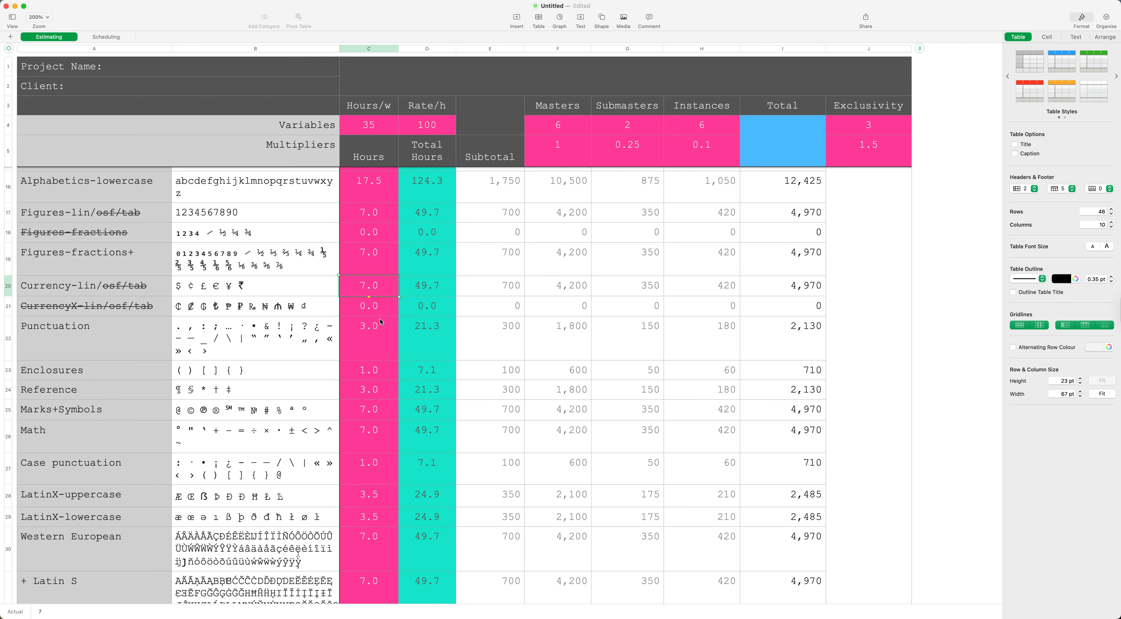
{"action": "left_click", "coordinate": [220, 312]}
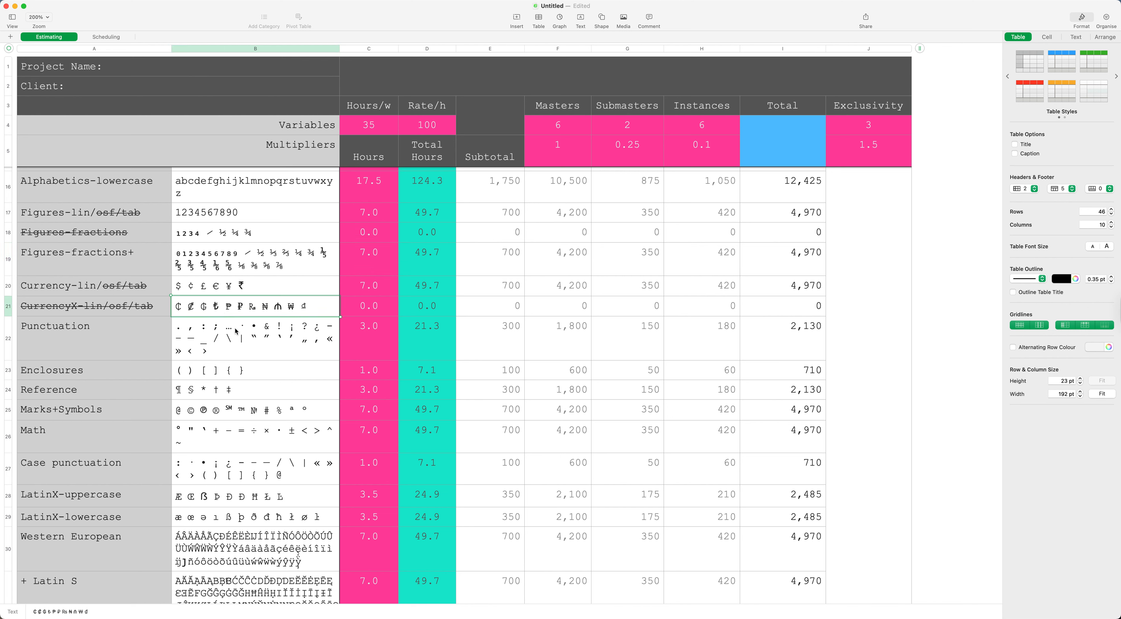
{"action": "left_click", "coordinate": [385, 311]}
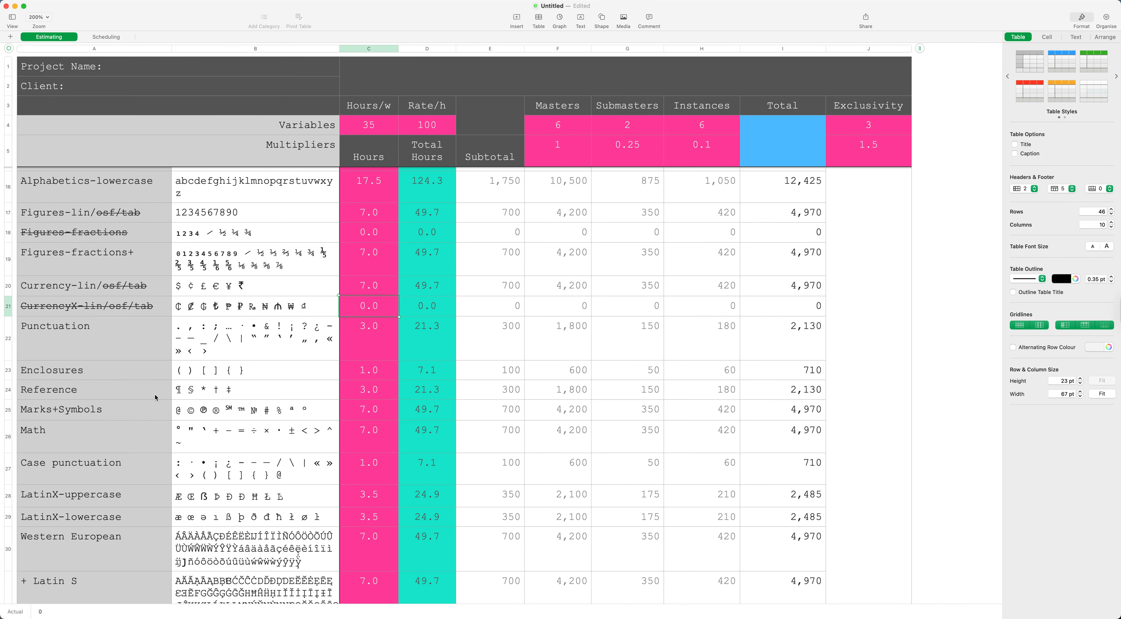
Review the punctuation, symbol and extended Latin rows, checking the Western European glyph set and its base hours
{"action": "scroll", "coordinate": [159, 351], "scroll_direction": "down", "scroll_amount": 4}
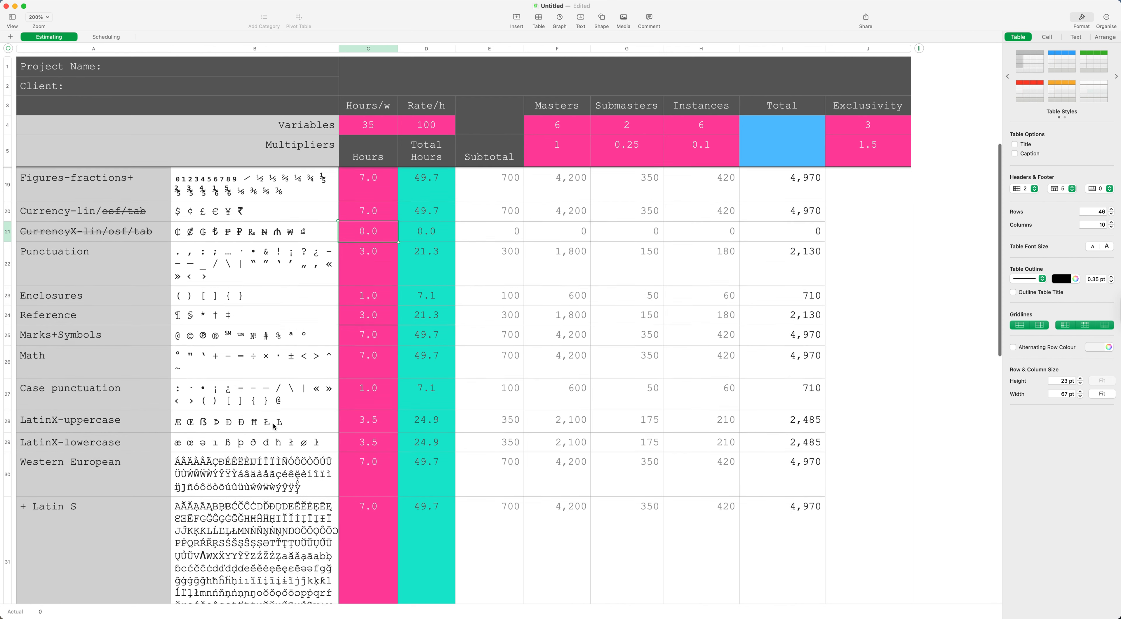
{"action": "scroll", "coordinate": [274, 427], "scroll_direction": "down", "scroll_amount": 2}
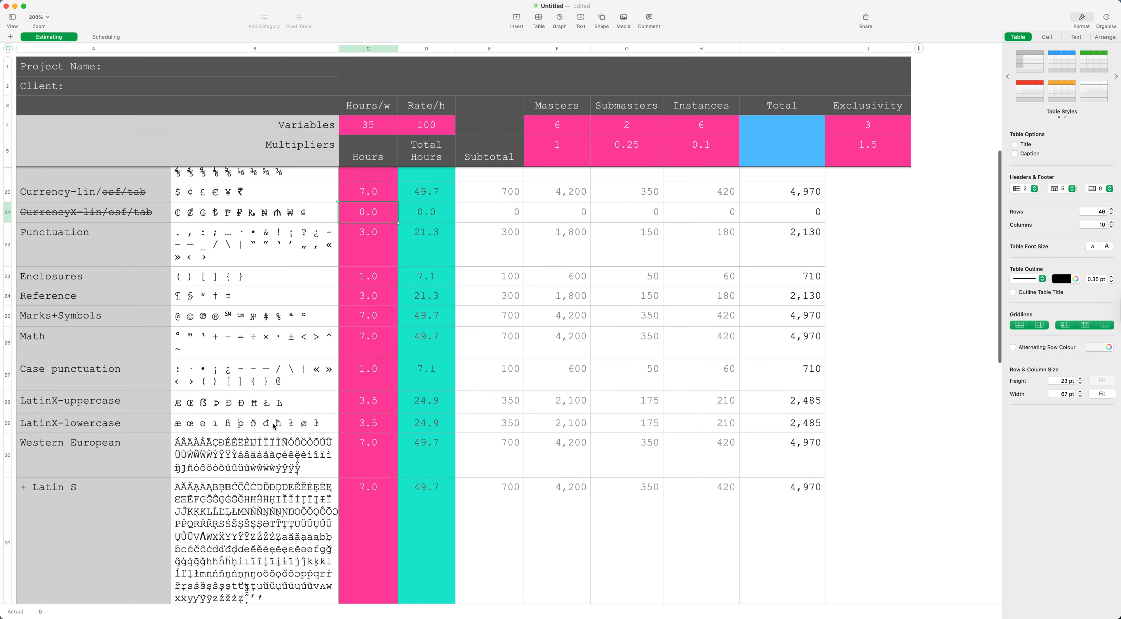
{"action": "scroll", "coordinate": [274, 427], "scroll_direction": "down", "scroll_amount": 1}
{"action": "left_click", "coordinate": [264, 442]}
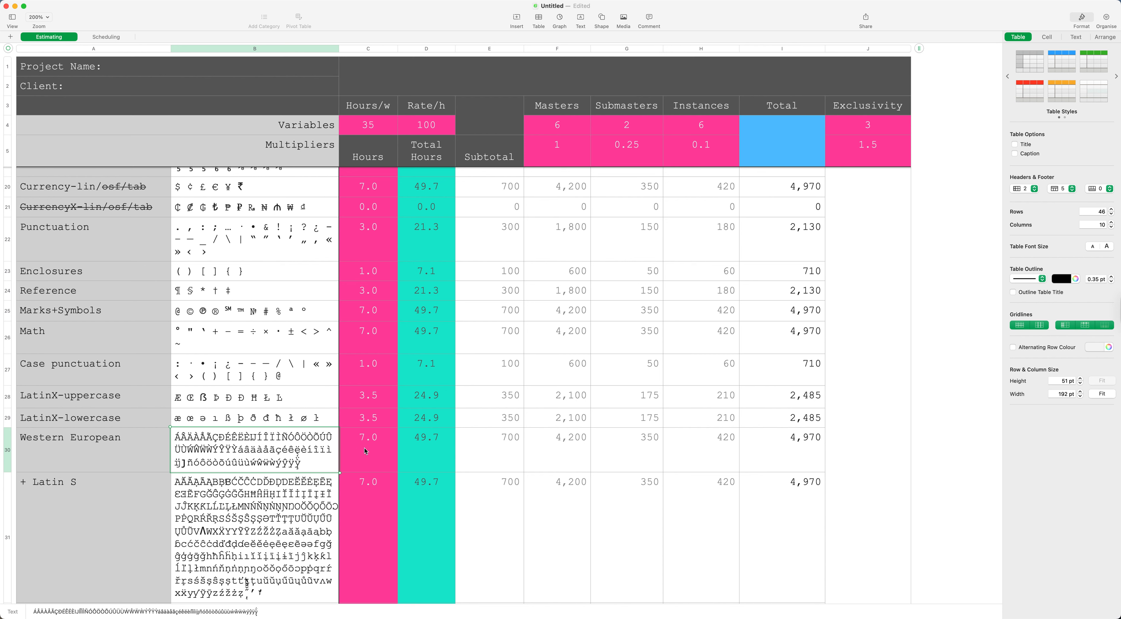
{"action": "left_click", "coordinate": [365, 451]}
{"action": "scroll", "coordinate": [366, 451], "scroll_direction": "down", "scroll_amount": 6}
{"action": "scroll", "coordinate": [366, 450], "scroll_direction": "down", "scroll_amount": 3}
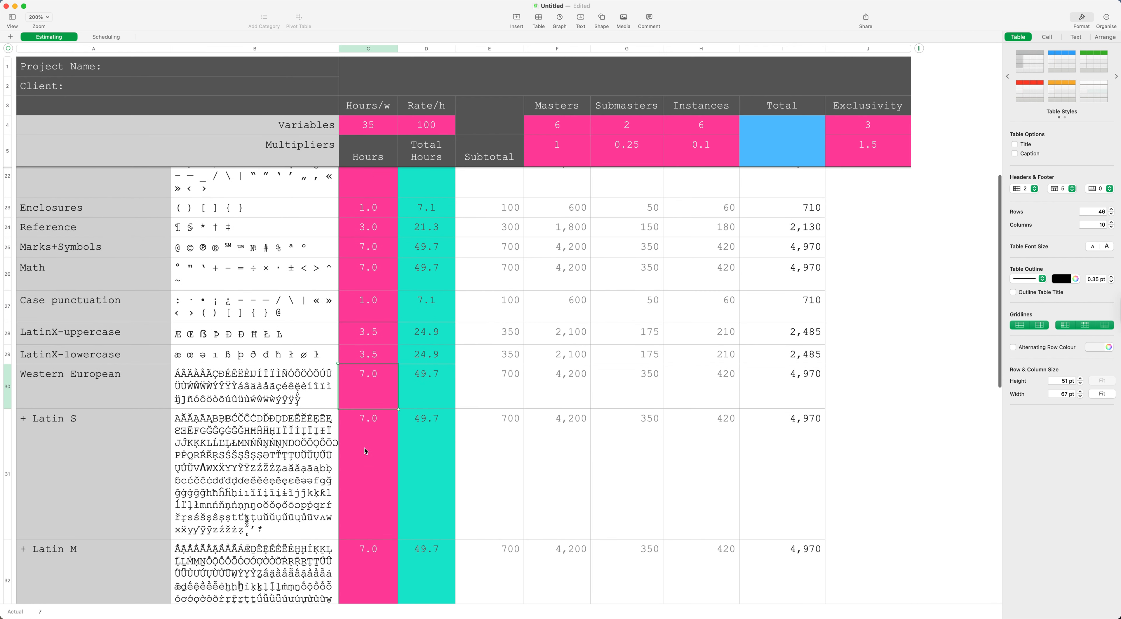
{"action": "scroll", "coordinate": [366, 451], "scroll_direction": "down", "scroll_amount": 1}
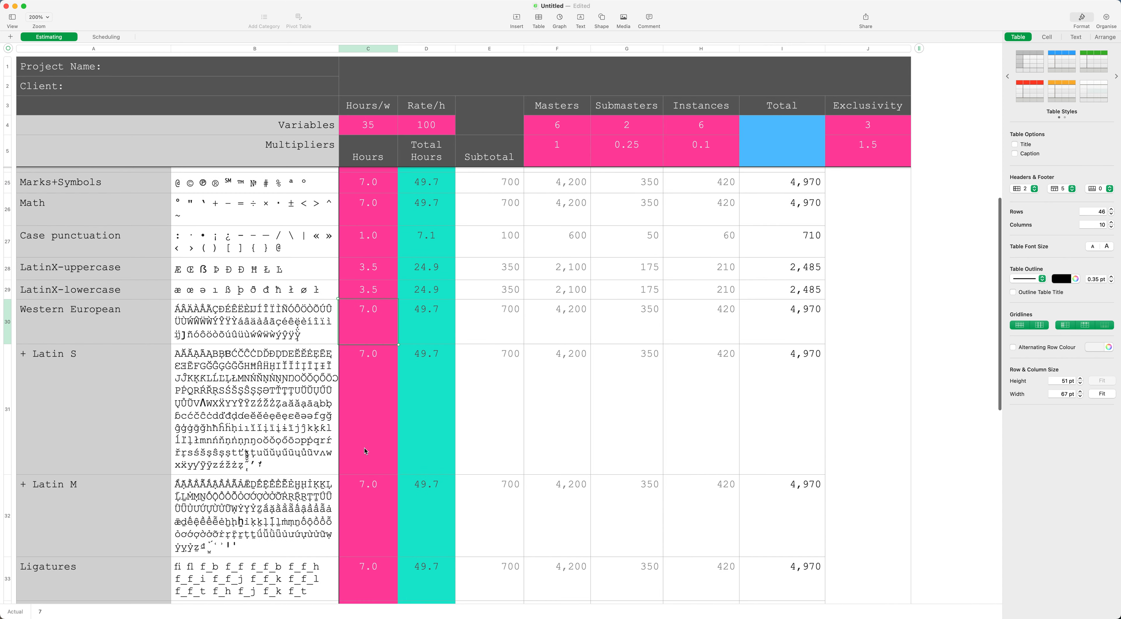
Exclude the + Latin S and + Latin M character sets by setting their hours to 0
{"action": "scroll", "coordinate": [196, 399], "scroll_direction": "down", "scroll_amount": 2}
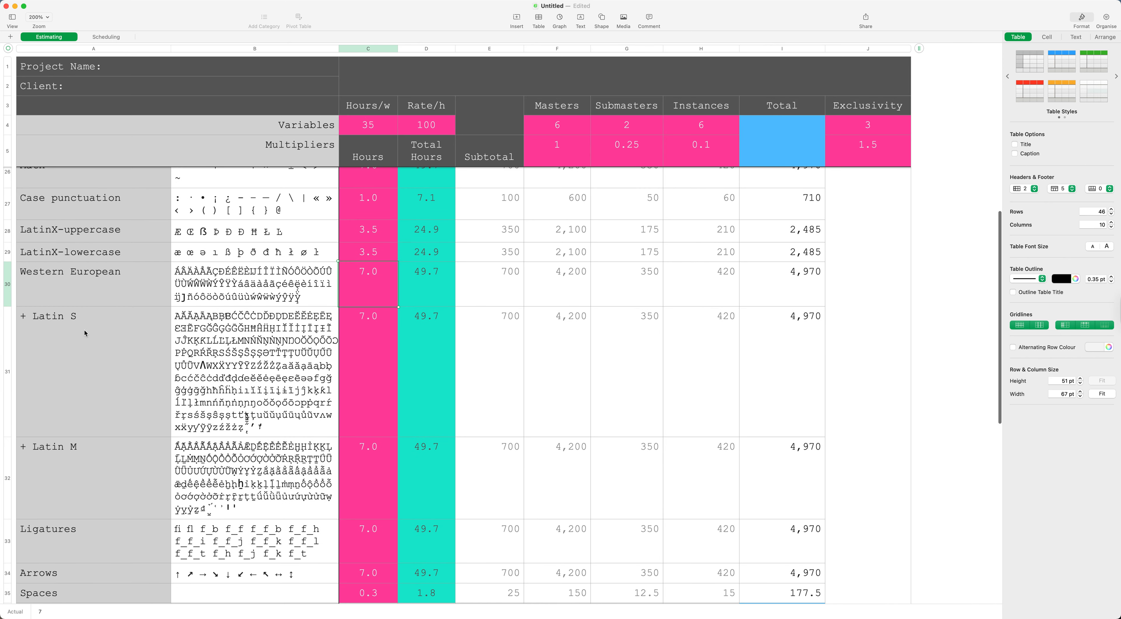
{"action": "left_click", "coordinate": [365, 360]}
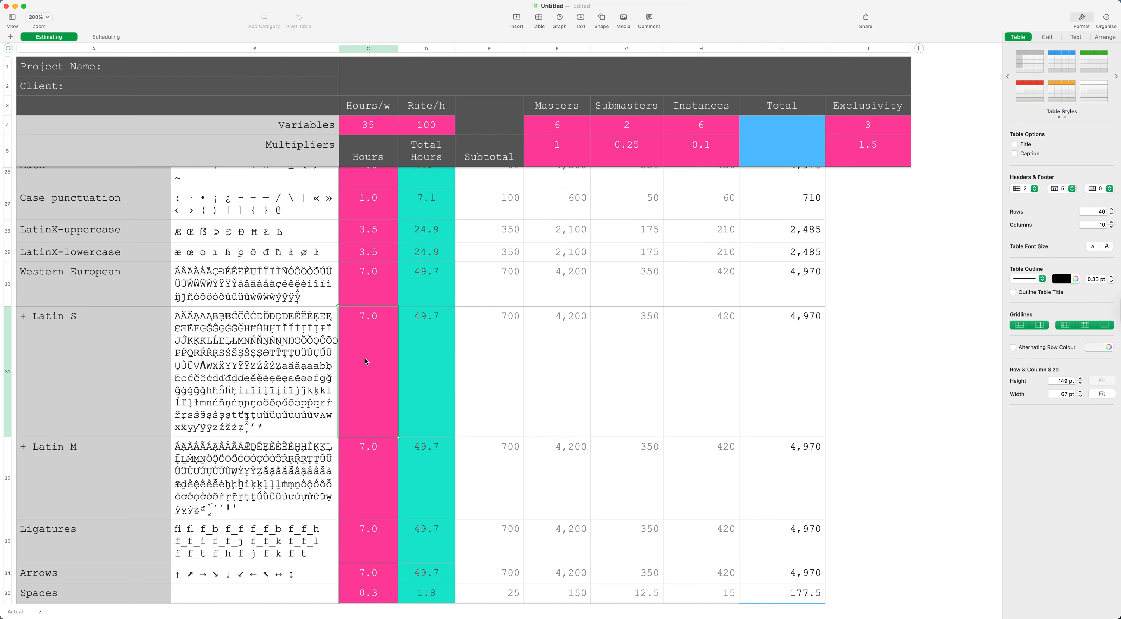
{"action": "type", "text": "0."}
{"action": "key", "text": "Return"}
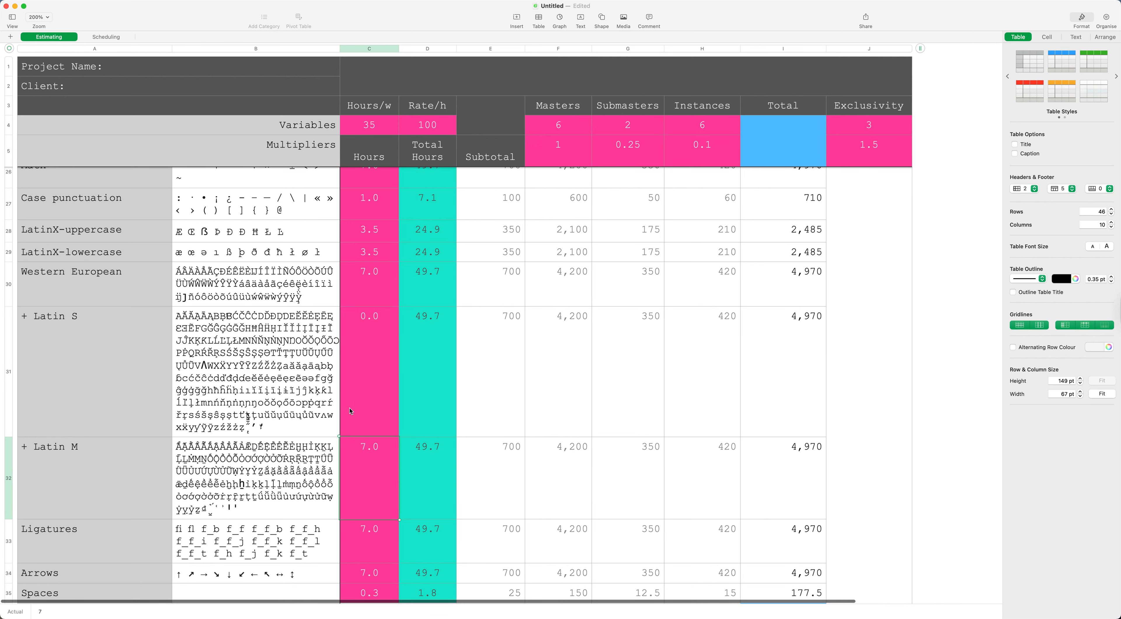
{"action": "type", "text": "0"}
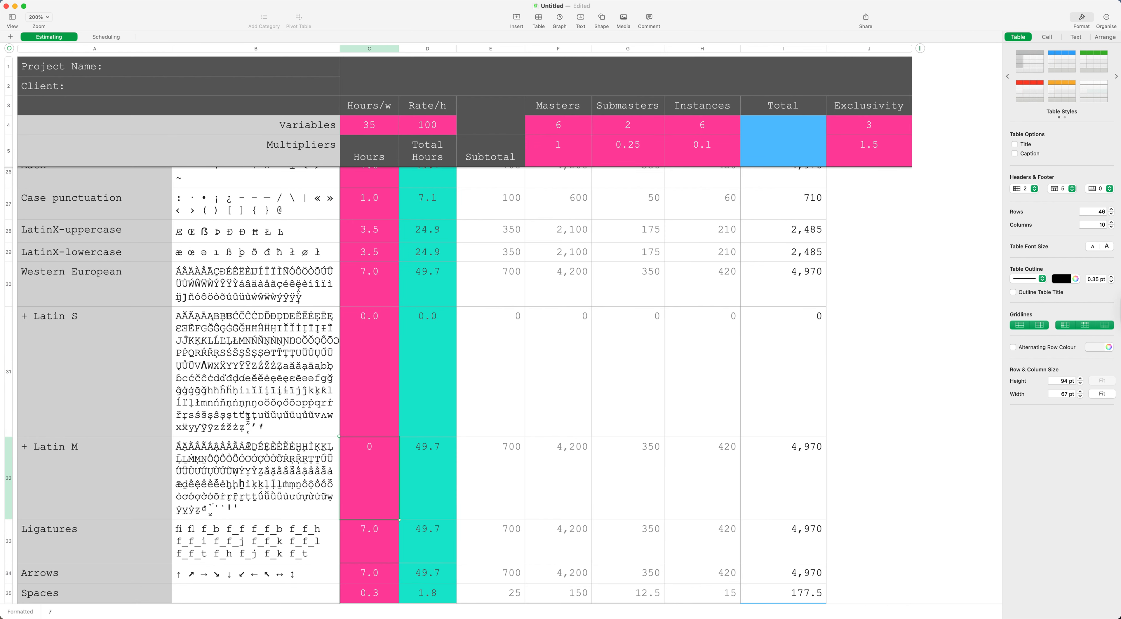
{"action": "key", "text": "Return"}
Set the Ligatures hours to 0 and the Arrows hours to 3.5
{"action": "scroll", "coordinate": [351, 473], "scroll_direction": "down", "scroll_amount": 3}
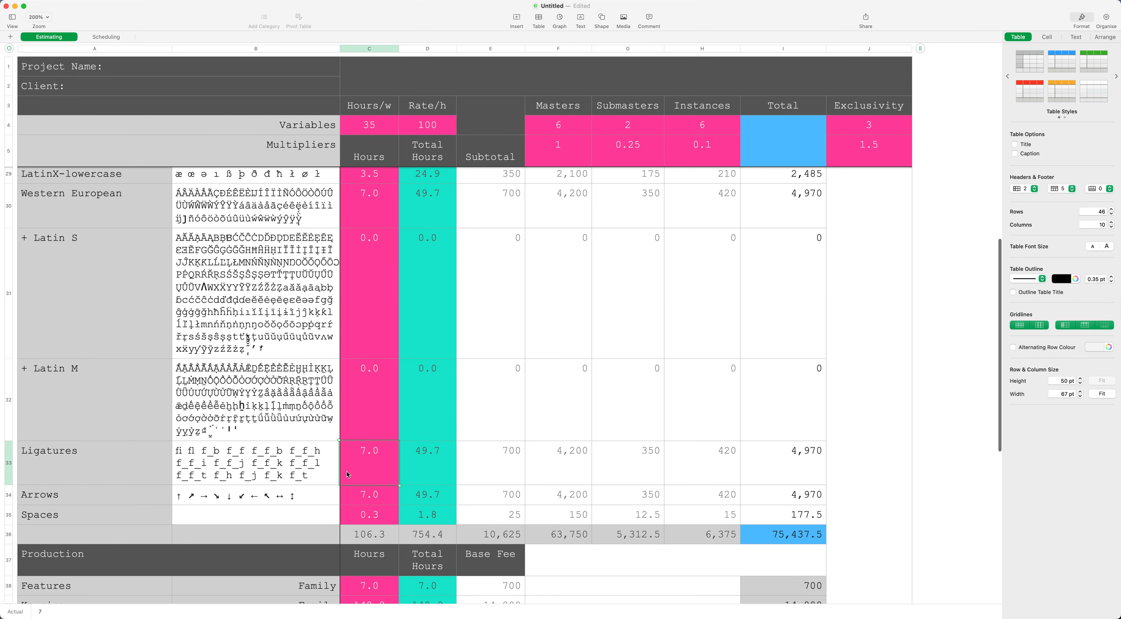
{"action": "type", "text": "0"}
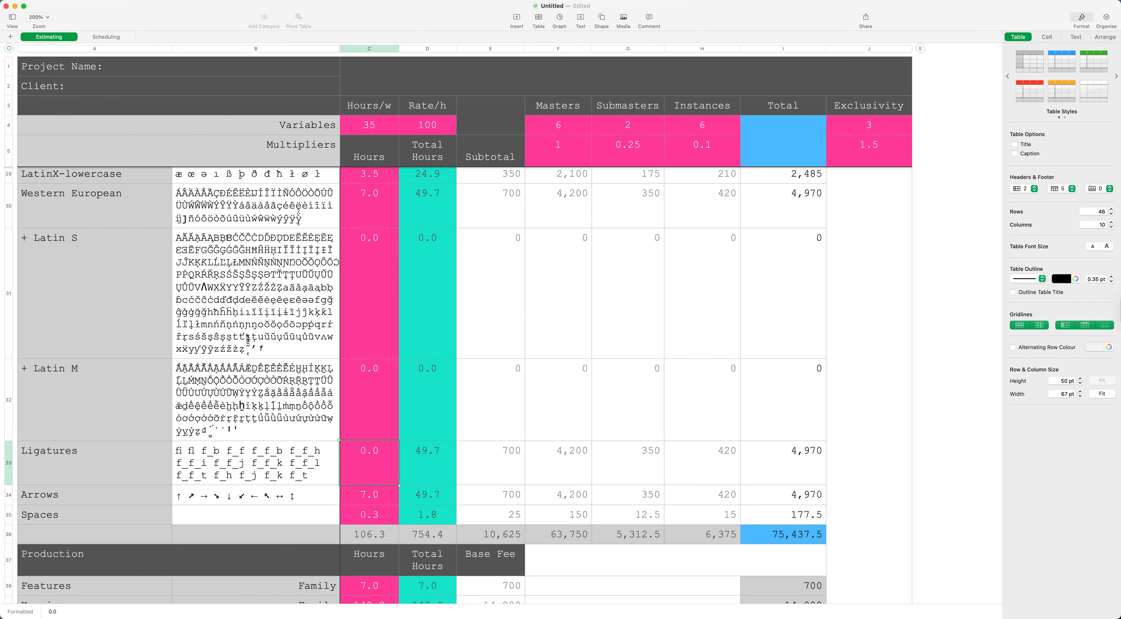
{"action": "key", "text": "Return"}
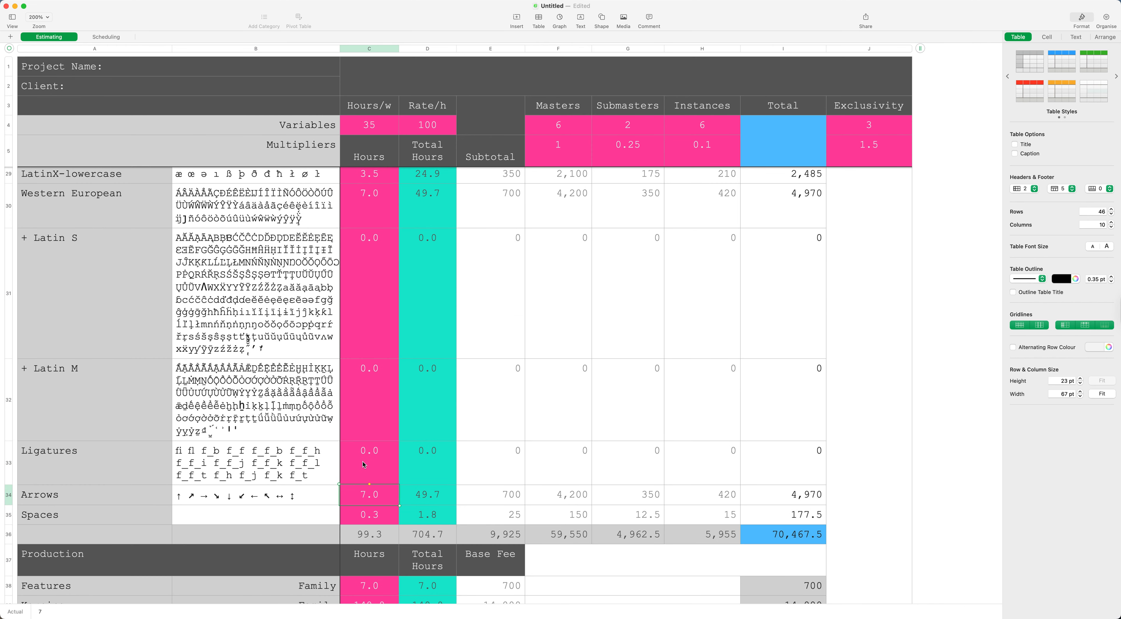
{"action": "scroll", "coordinate": [226, 438], "scroll_direction": "down", "scroll_amount": 2}
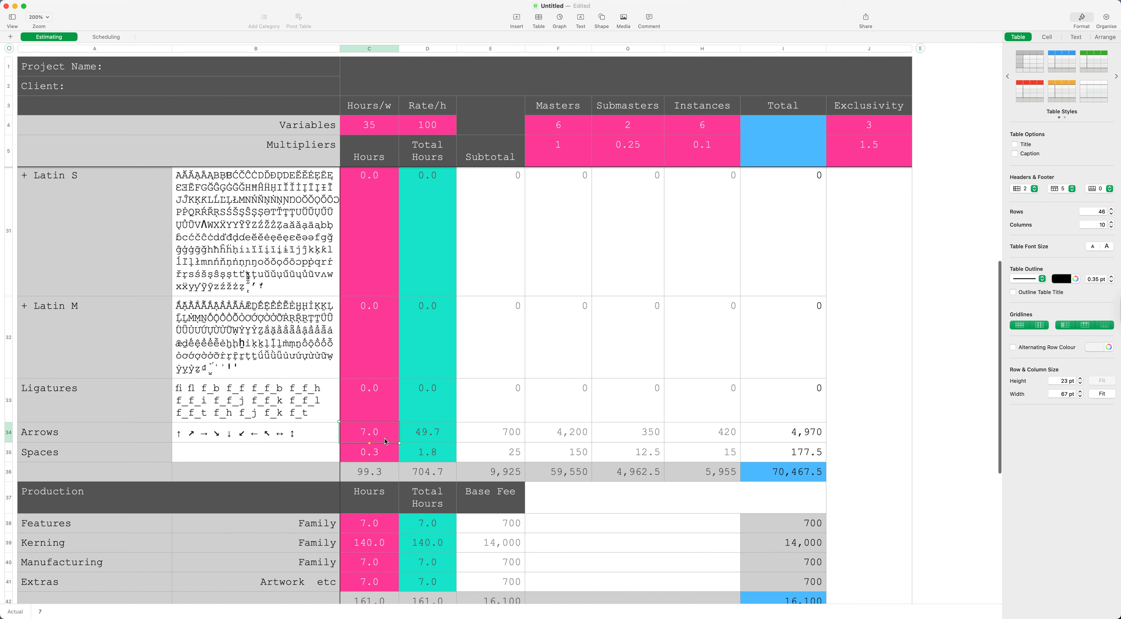
{"action": "type", "text": "3.5"}
{"action": "key", "text": "Return"}
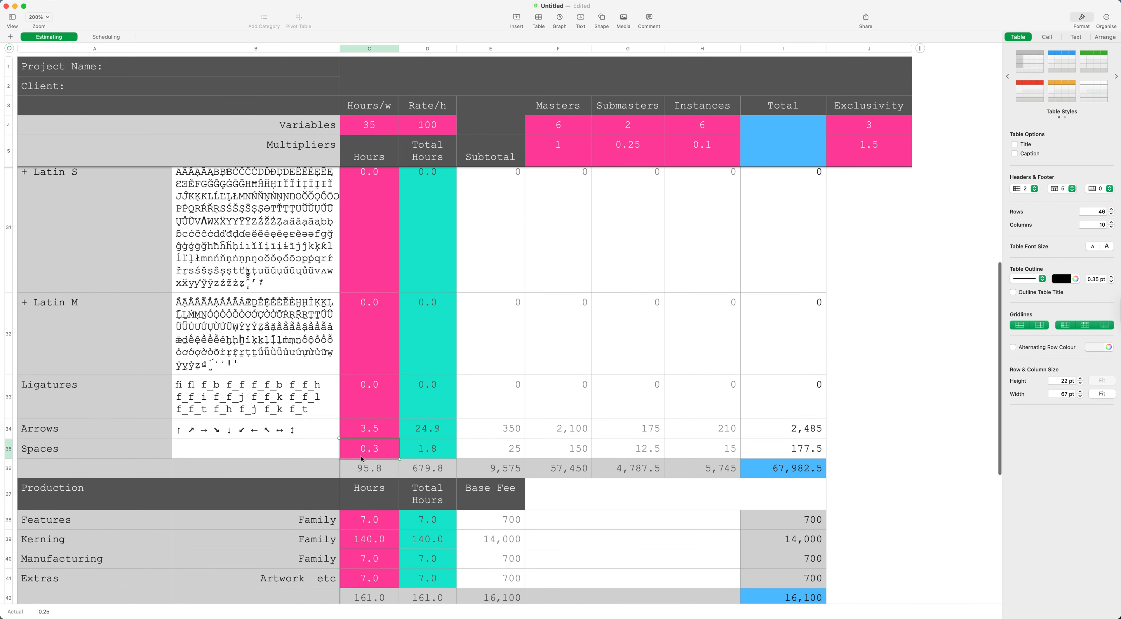
Review the Production section's hours for Features, Kerning, Manufacturing and Extras
{"action": "scroll", "coordinate": [183, 438], "scroll_direction": "down", "scroll_amount": 2}
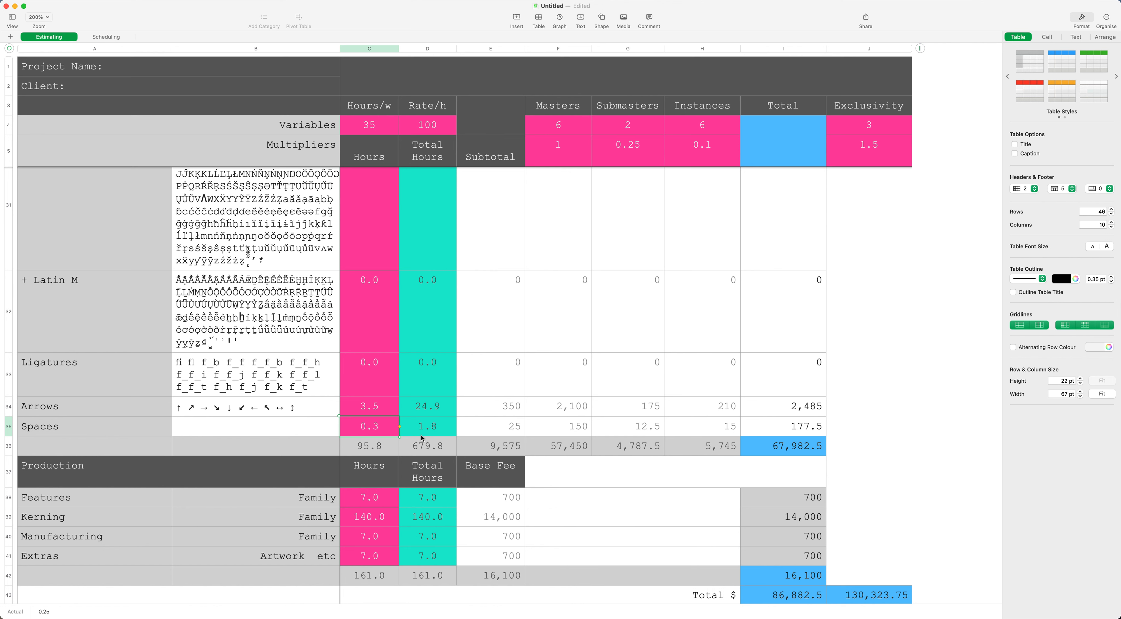
{"action": "scroll", "coordinate": [422, 438], "scroll_direction": "down", "scroll_amount": 5}
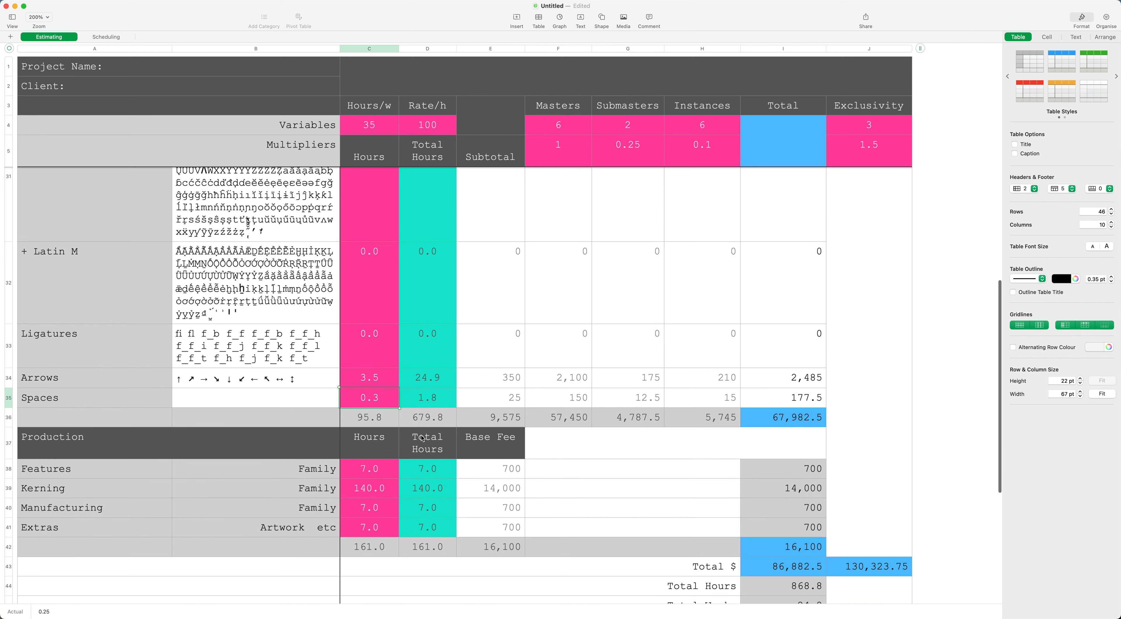
{"action": "scroll", "coordinate": [421, 439], "scroll_direction": "down", "scroll_amount": 1}
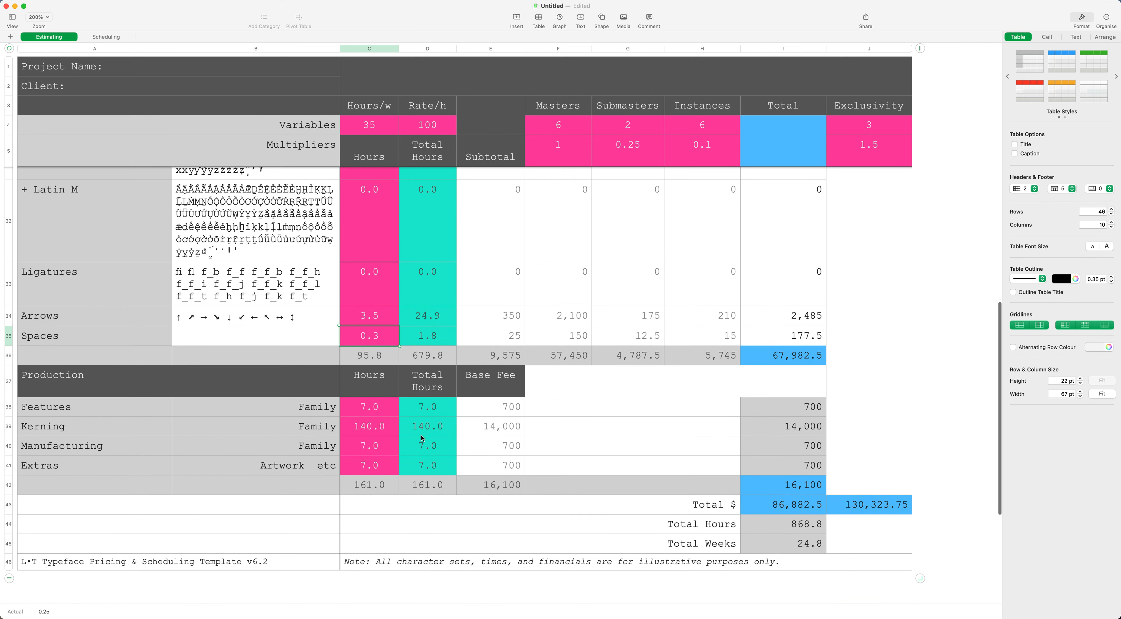
{"action": "scroll", "coordinate": [421, 438], "scroll_direction": "down", "scroll_amount": 3}
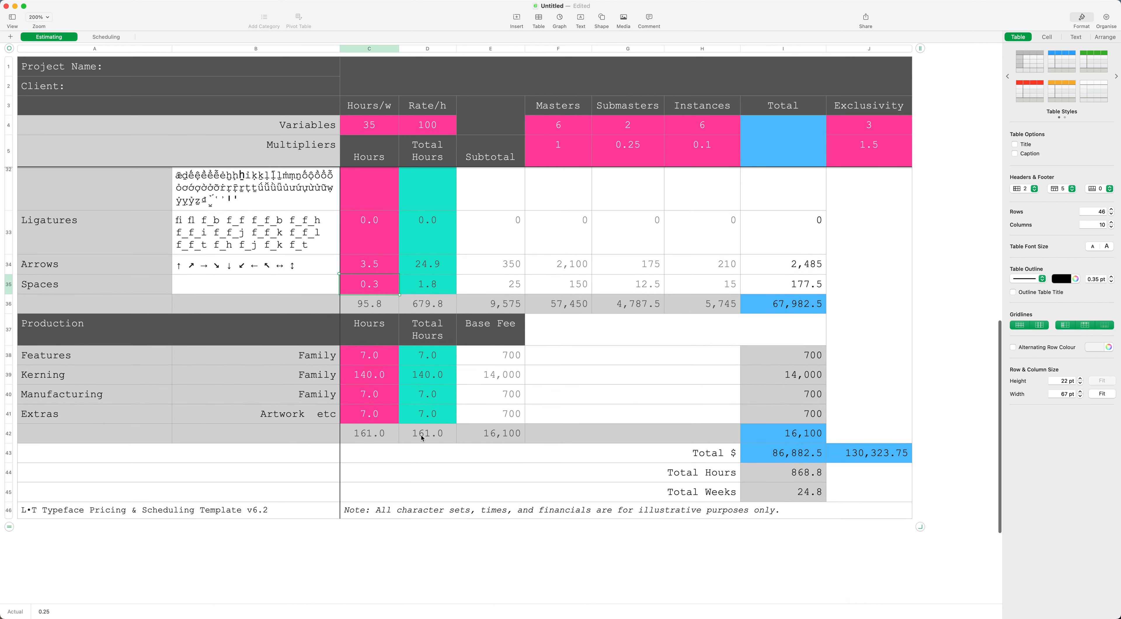
{"action": "left_click", "coordinate": [312, 342]}
{"action": "left_click", "coordinate": [362, 356]}
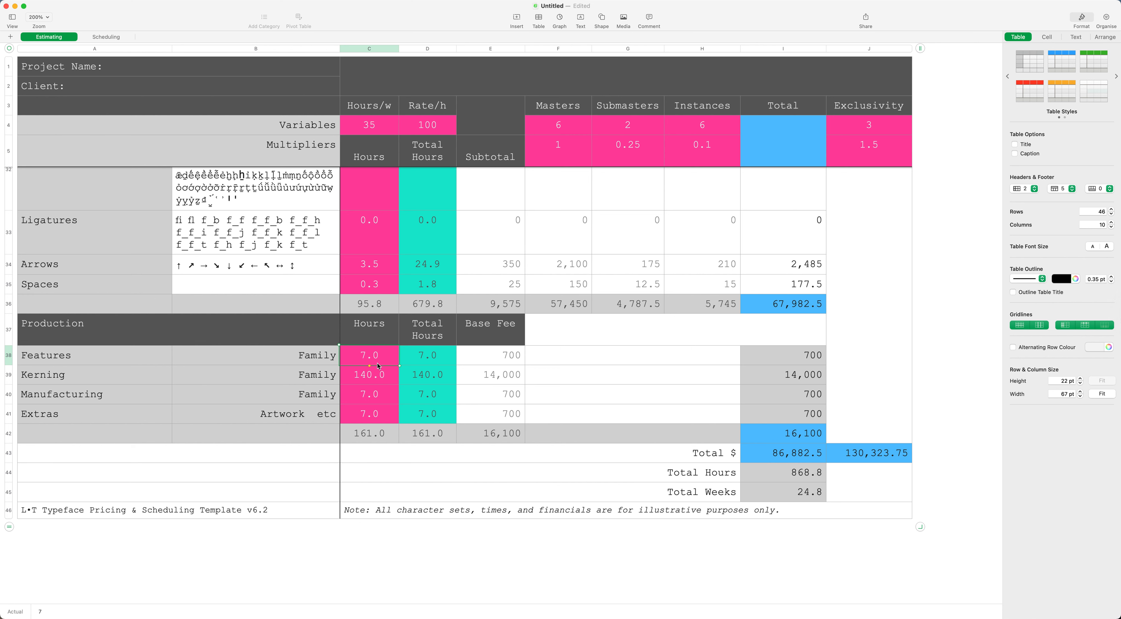
{"action": "left_click", "coordinate": [377, 376]}
{"action": "left_click", "coordinate": [372, 401]}
{"action": "left_click", "coordinate": [373, 418]}
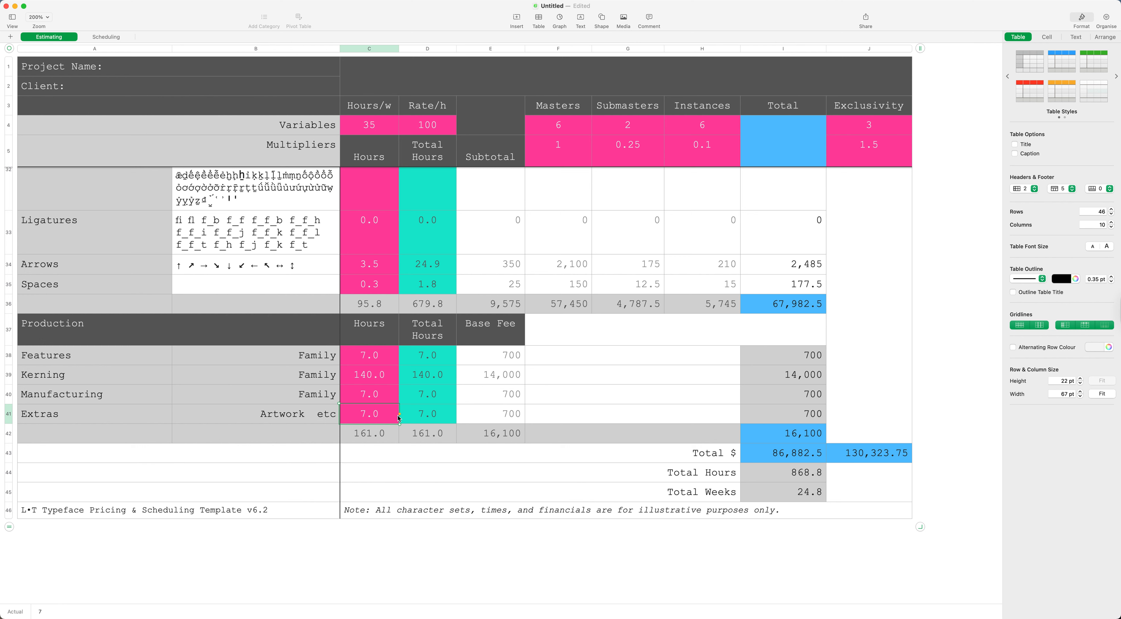
Examine the formulas behind the project's Total $, exclusivity total, Total Hours and Total Weeks
{"action": "left_click", "coordinate": [778, 454]}
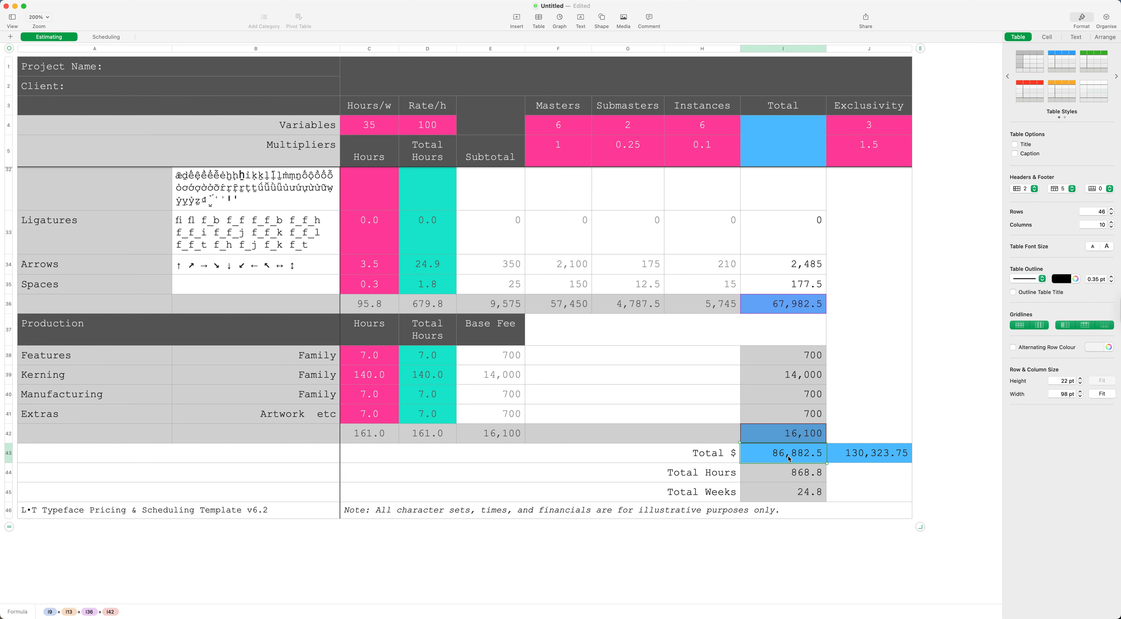
{"action": "left_click", "coordinate": [853, 461]}
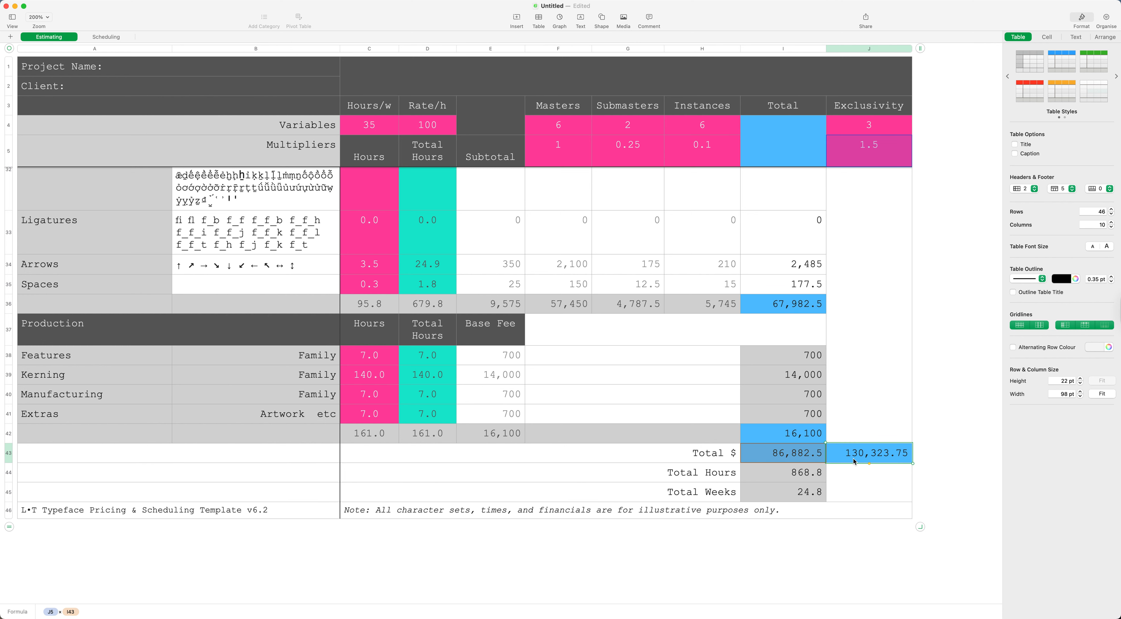
{"action": "scroll", "coordinate": [840, 460], "scroll_direction": "down", "scroll_amount": 2}
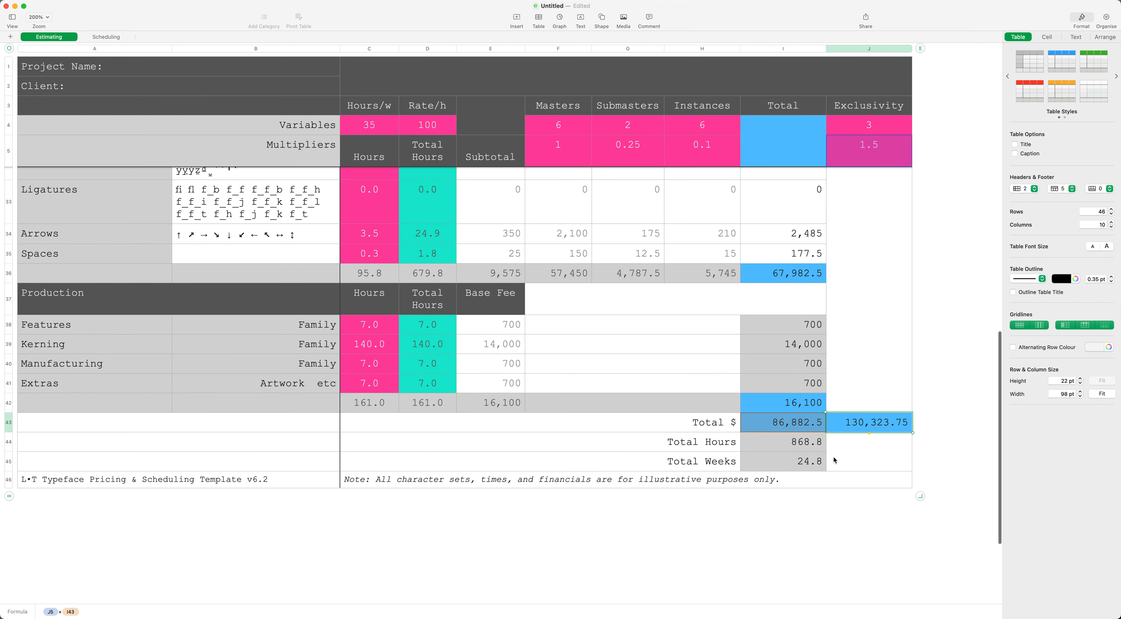
{"action": "left_click", "coordinate": [817, 452]}
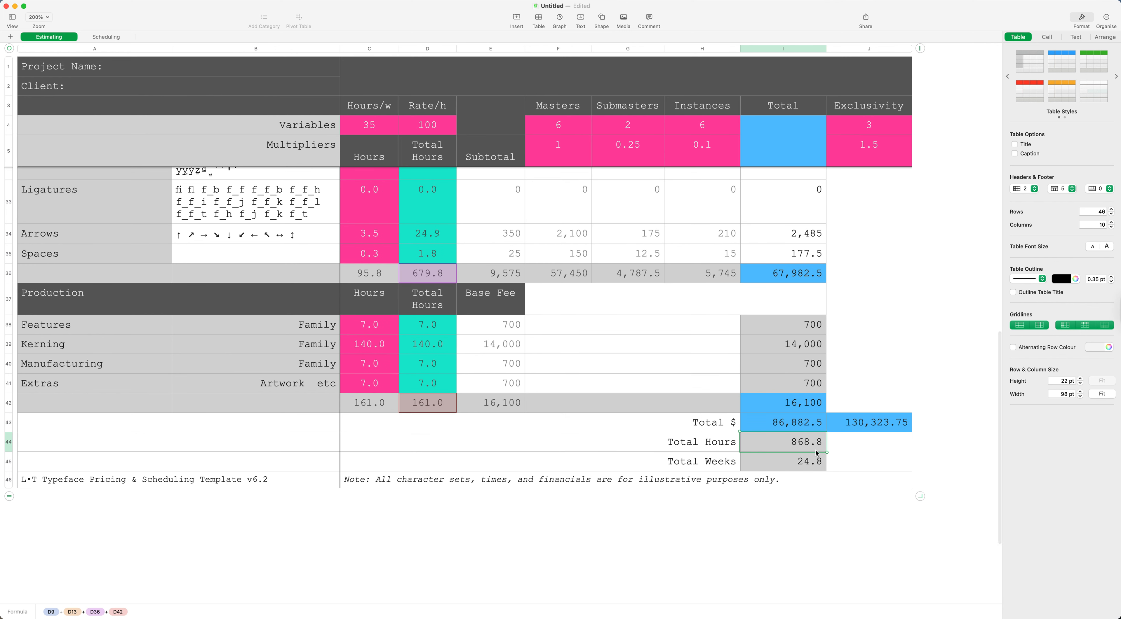
{"action": "left_click", "coordinate": [812, 467]}
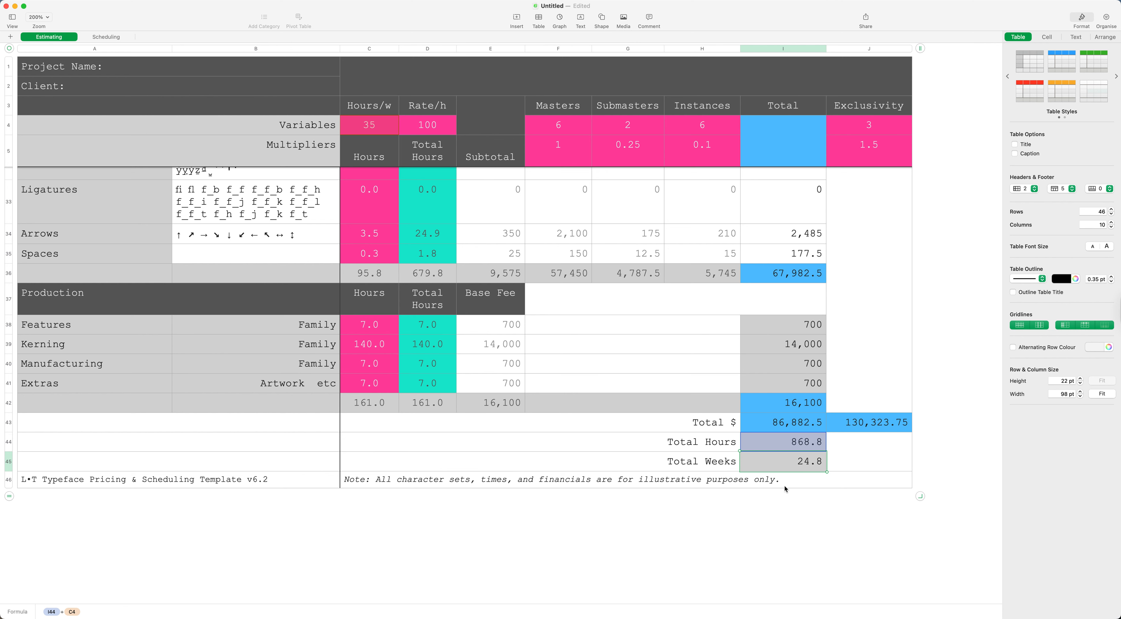
Open the Scheduling sheet and review its total hours, running hours and week-ending dates from Ideation through the finish date
{"action": "scroll", "coordinate": [591, 446], "scroll_direction": "up", "scroll_amount": 10}
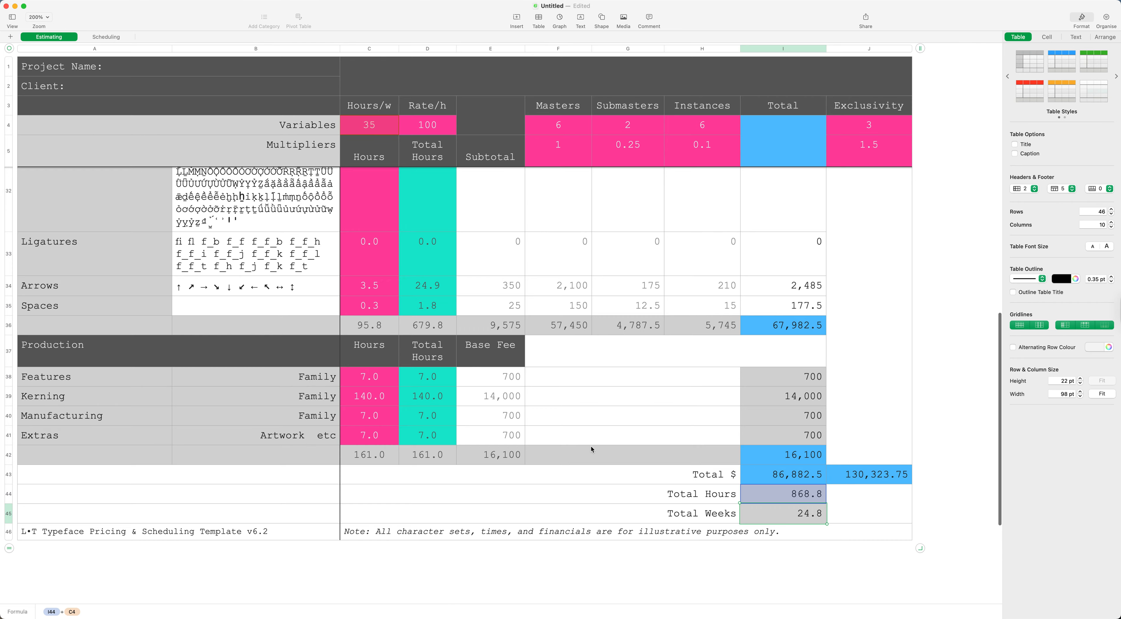
{"action": "scroll", "coordinate": [591, 446], "scroll_direction": "up", "scroll_amount": 10}
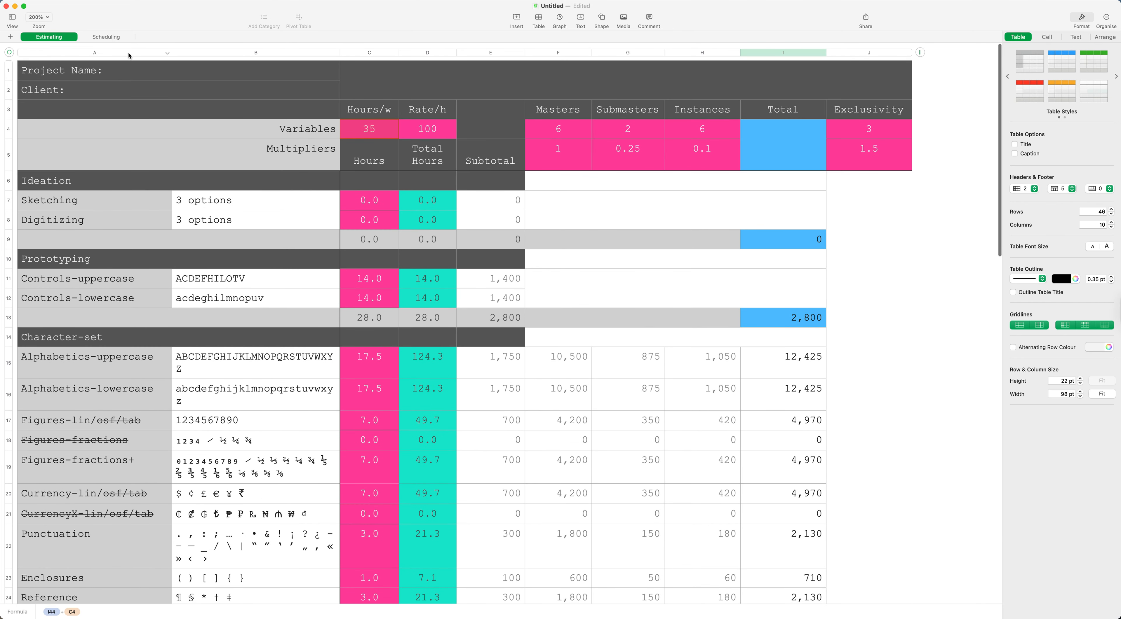
{"action": "left_click", "coordinate": [105, 38]}
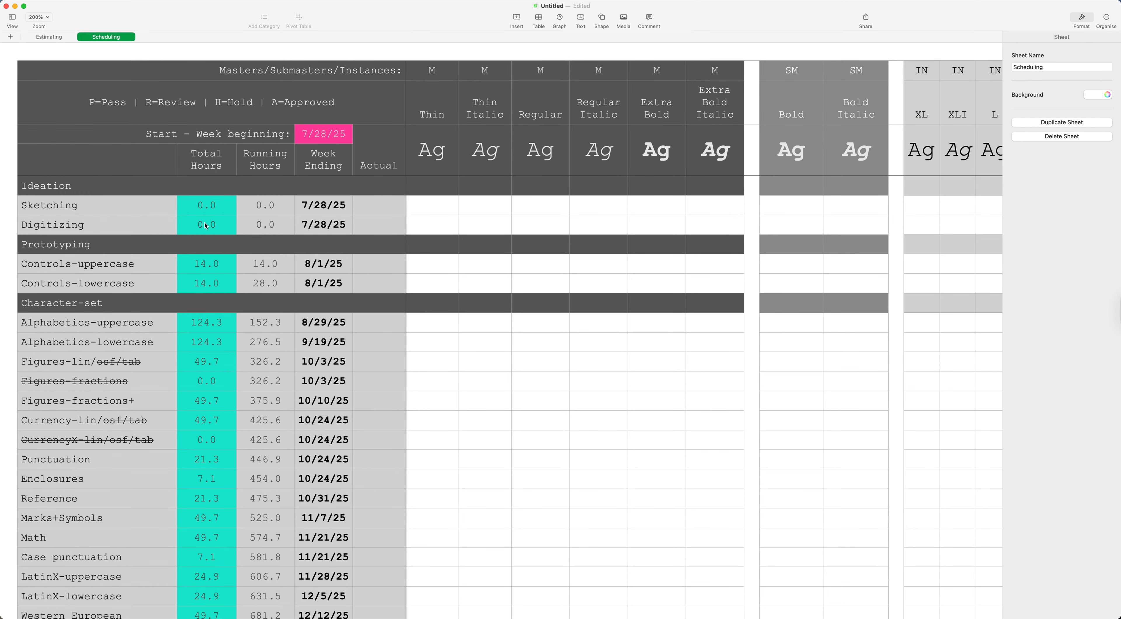
{"action": "scroll", "coordinate": [218, 524], "scroll_direction": "down", "scroll_amount": 5}
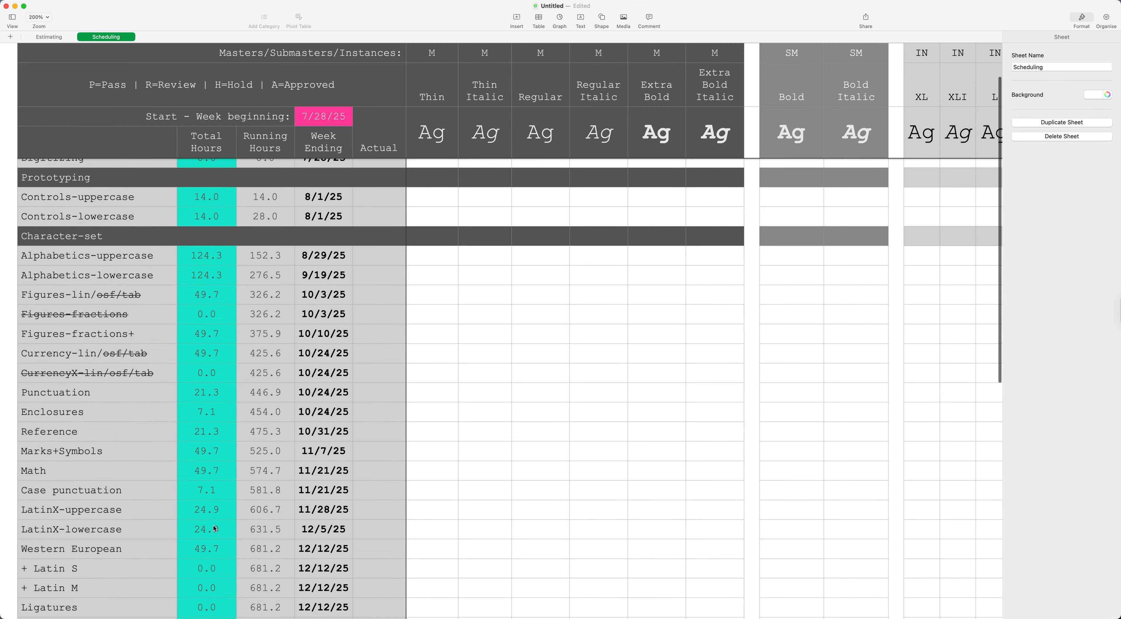
{"action": "scroll", "coordinate": [214, 528], "scroll_direction": "down", "scroll_amount": 5}
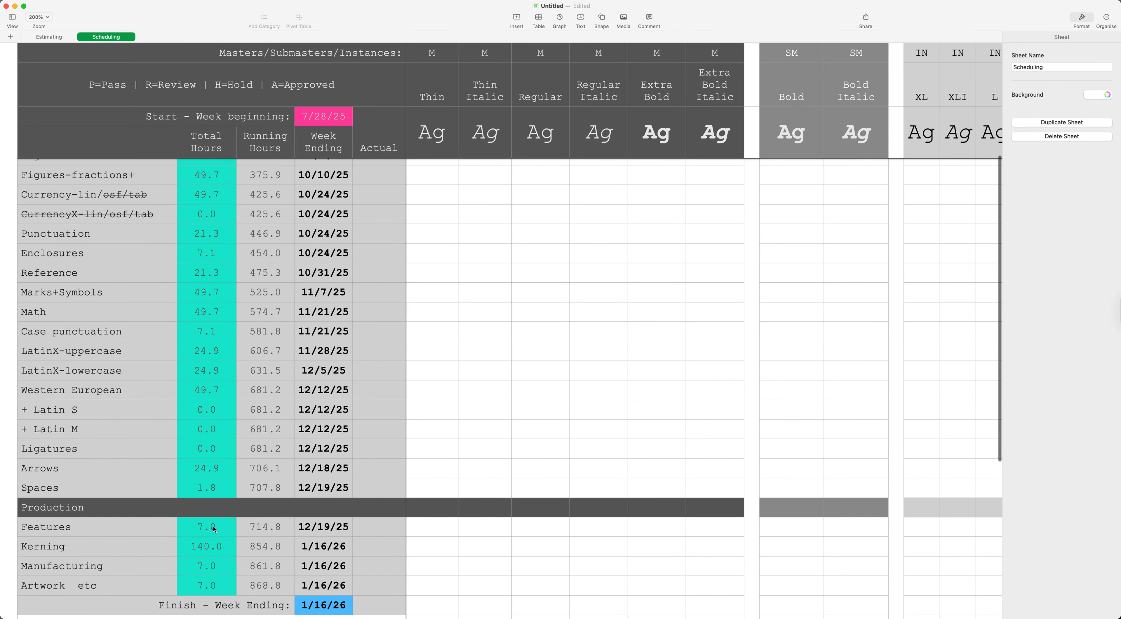
{"action": "scroll", "coordinate": [234, 247], "scroll_direction": "up", "scroll_amount": 10}
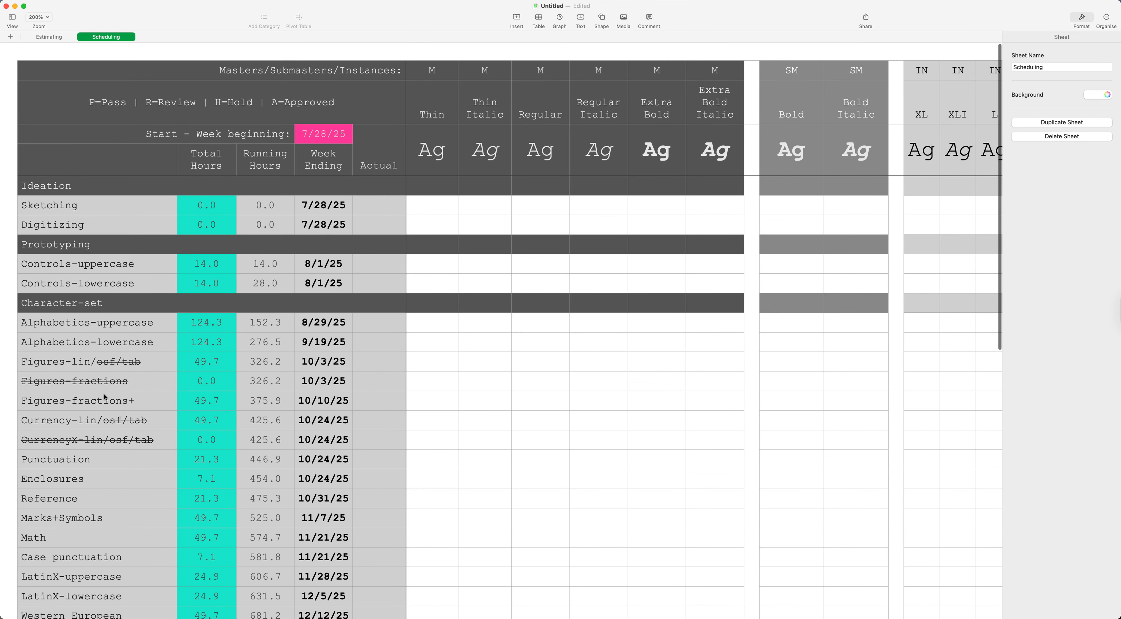
{"action": "scroll", "coordinate": [93, 479], "scroll_direction": "down", "scroll_amount": 2}
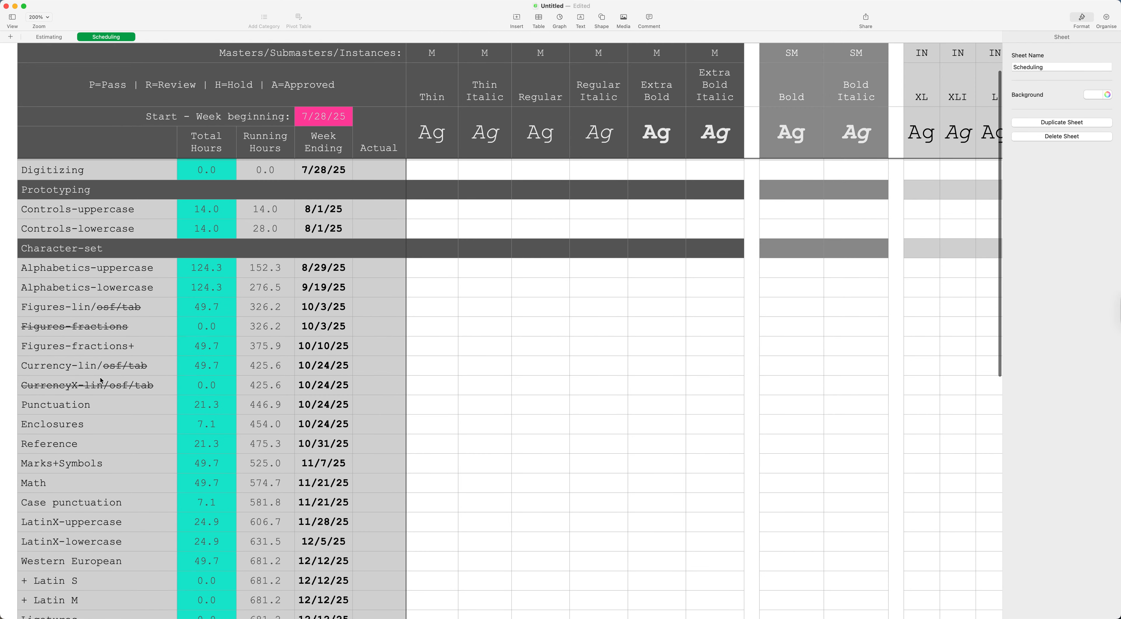
Examine the Running Hours formulas in the Ideation and Prototyping rows and the Alphabetics-uppercase row
{"action": "scroll", "coordinate": [103, 388], "scroll_direction": "up", "scroll_amount": 2}
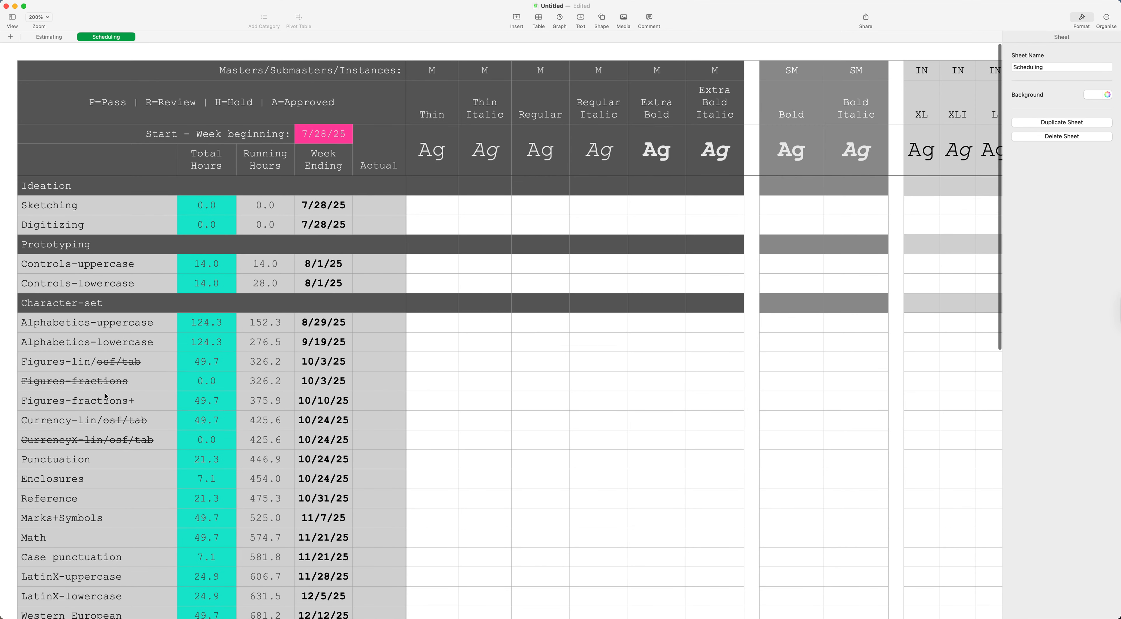
{"action": "left_click", "coordinate": [266, 210]}
{"action": "left_click", "coordinate": [265, 226]}
{"action": "left_click", "coordinate": [263, 284]}
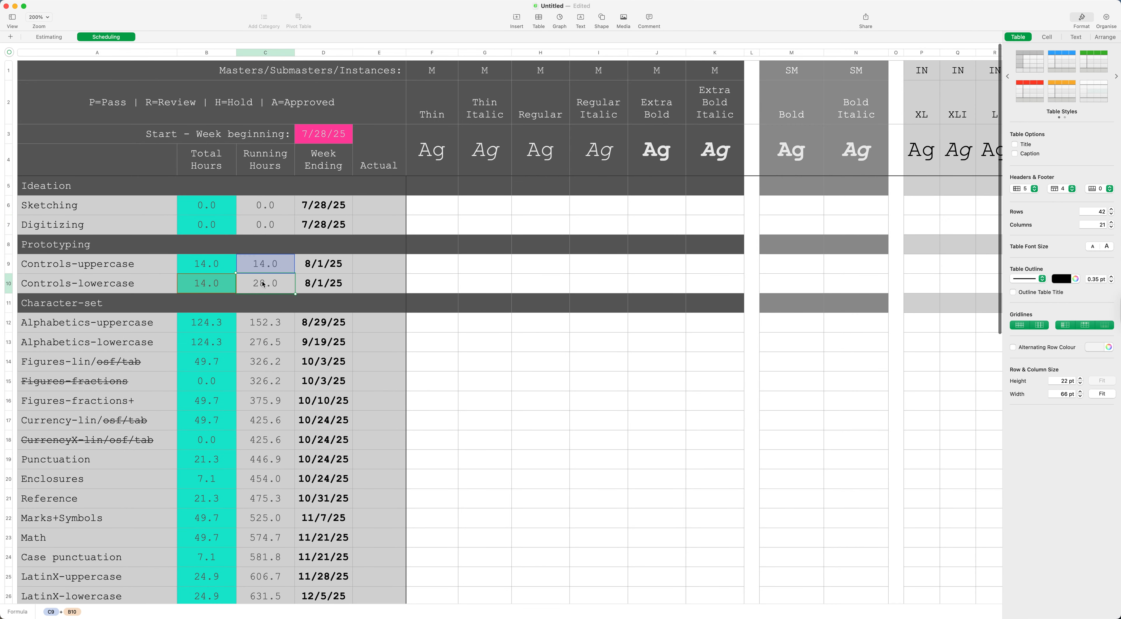
{"action": "left_click", "coordinate": [264, 331]}
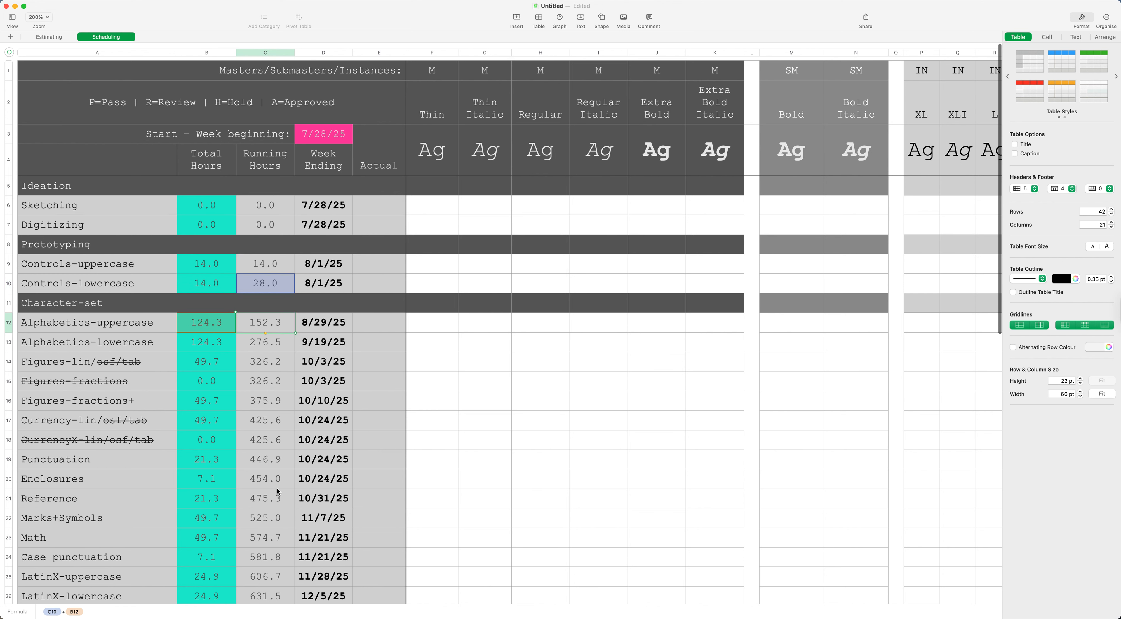
{"action": "scroll", "coordinate": [278, 491], "scroll_direction": "down", "scroll_amount": 2}
{"action": "scroll", "coordinate": [279, 479], "scroll_direction": "up", "scroll_amount": 2}
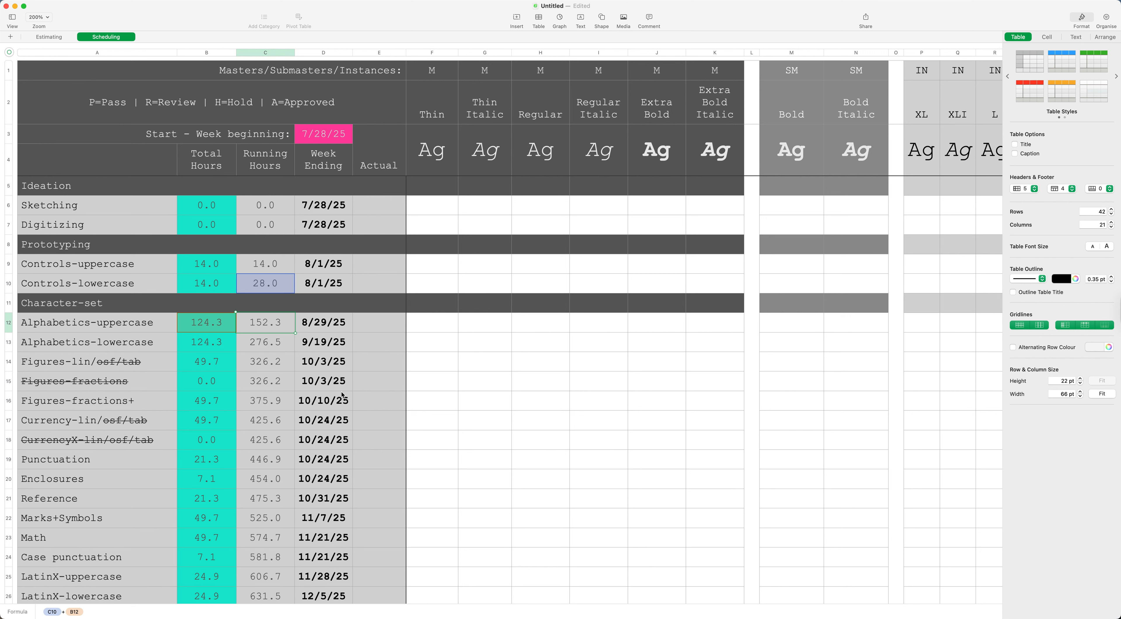
Examine the Week Ending formulas from Sketching to Figures-fractions and the start-week date they refer to
{"action": "left_click", "coordinate": [325, 382]}
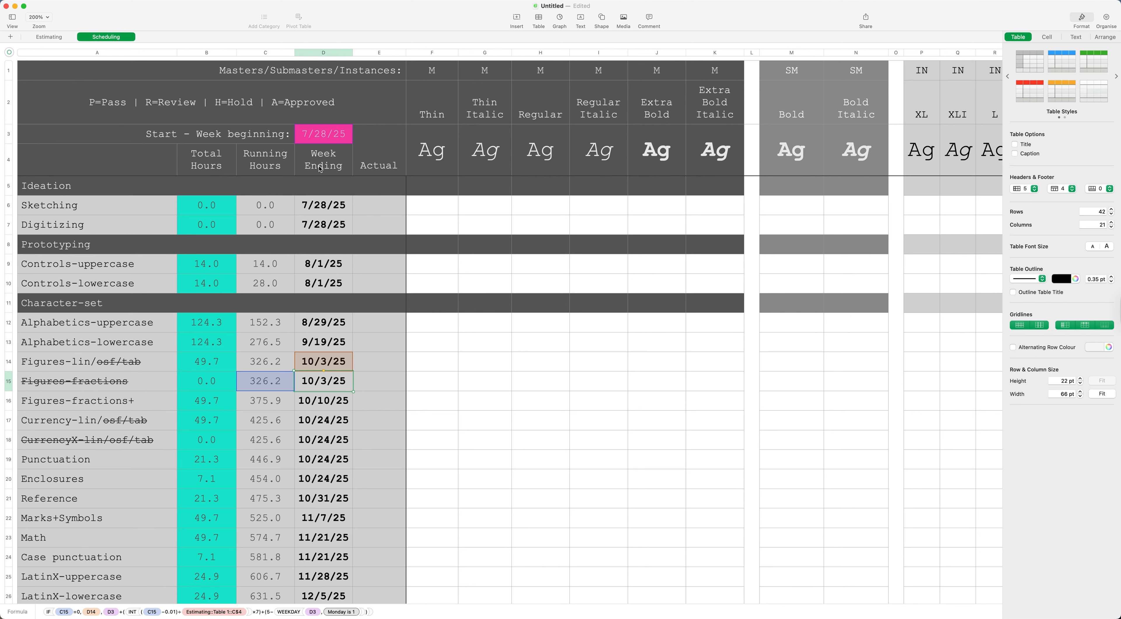
{"action": "left_click", "coordinate": [330, 142]}
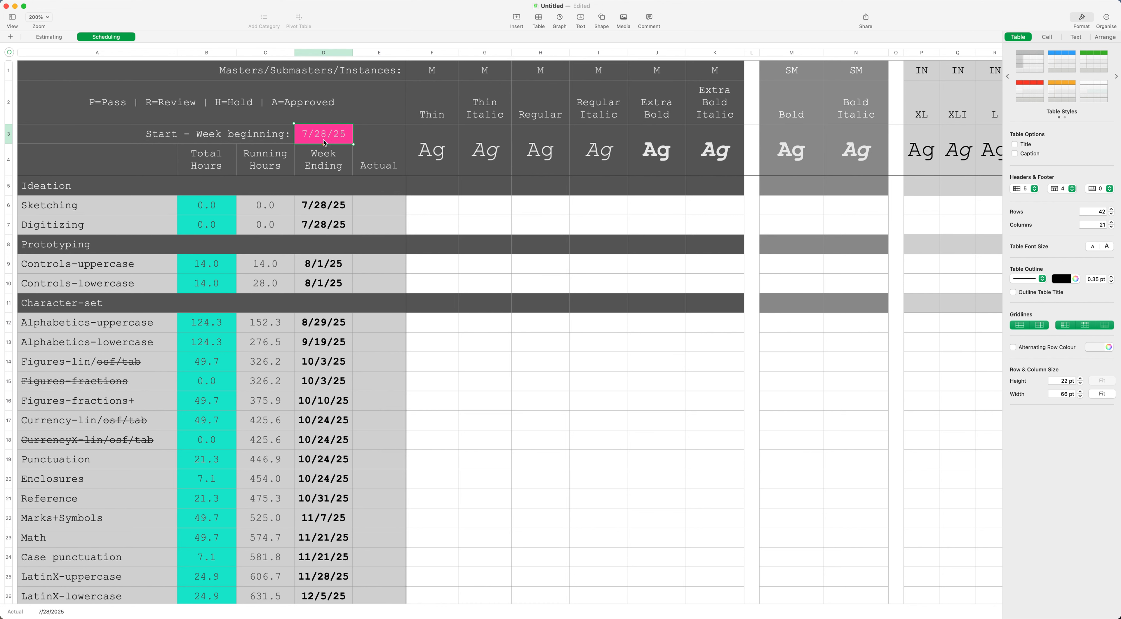
{"action": "scroll", "coordinate": [302, 483], "scroll_direction": "down", "scroll_amount": 1}
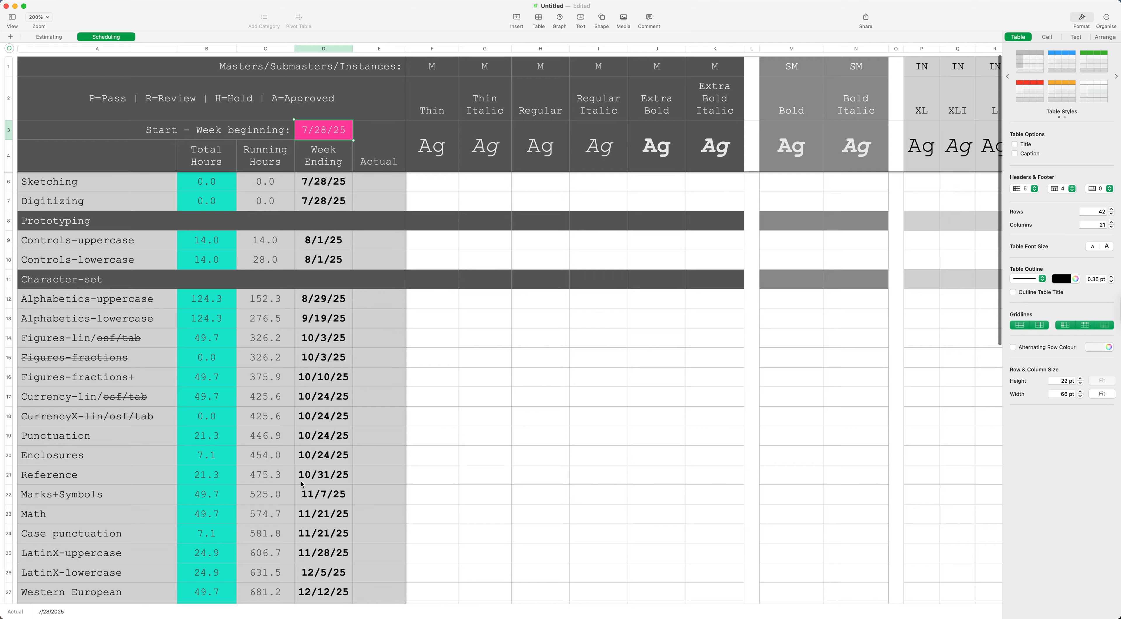
{"action": "scroll", "coordinate": [303, 483], "scroll_direction": "up", "scroll_amount": 1}
{"action": "left_click", "coordinate": [325, 213]}
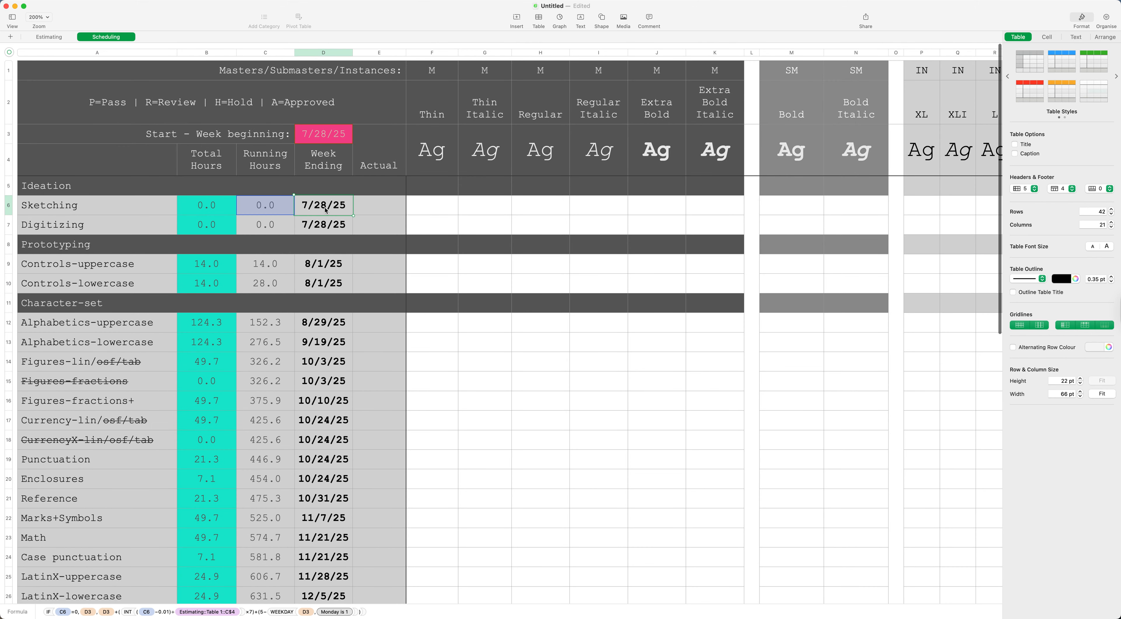
{"action": "left_click", "coordinate": [331, 227]}
{"action": "left_click", "coordinate": [326, 265]}
{"action": "left_click", "coordinate": [327, 283]}
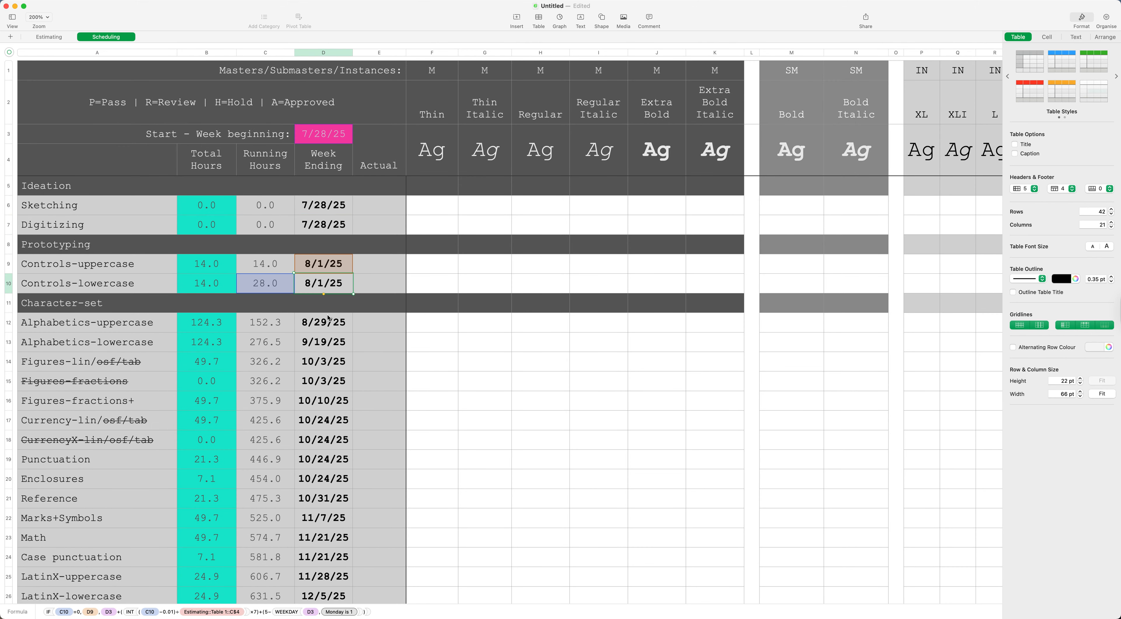
{"action": "left_click", "coordinate": [329, 326]}
{"action": "left_click", "coordinate": [332, 349]}
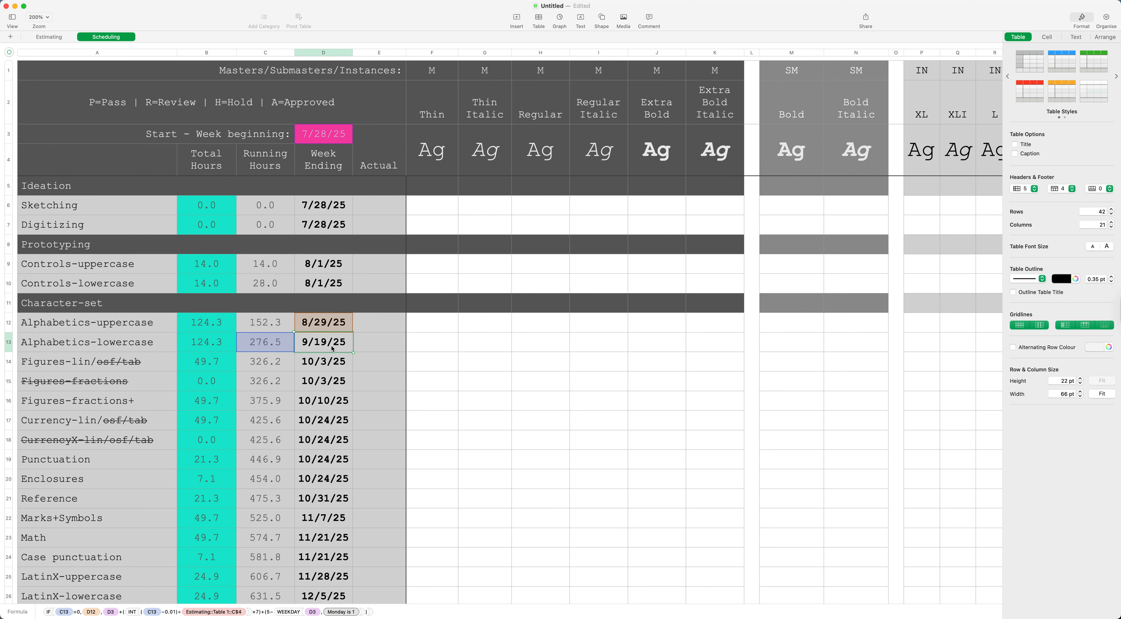
Check which cell the Finish - Week Ending date is taken from
{"action": "scroll", "coordinate": [333, 381], "scroll_direction": "down", "scroll_amount": 3}
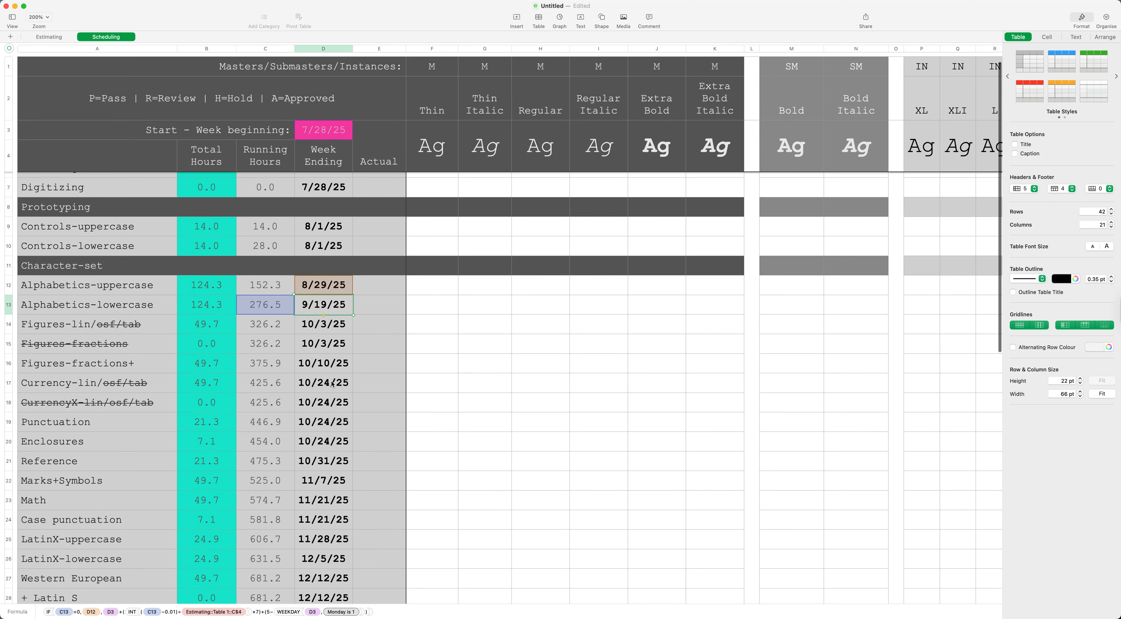
{"action": "scroll", "coordinate": [332, 386], "scroll_direction": "down", "scroll_amount": 10}
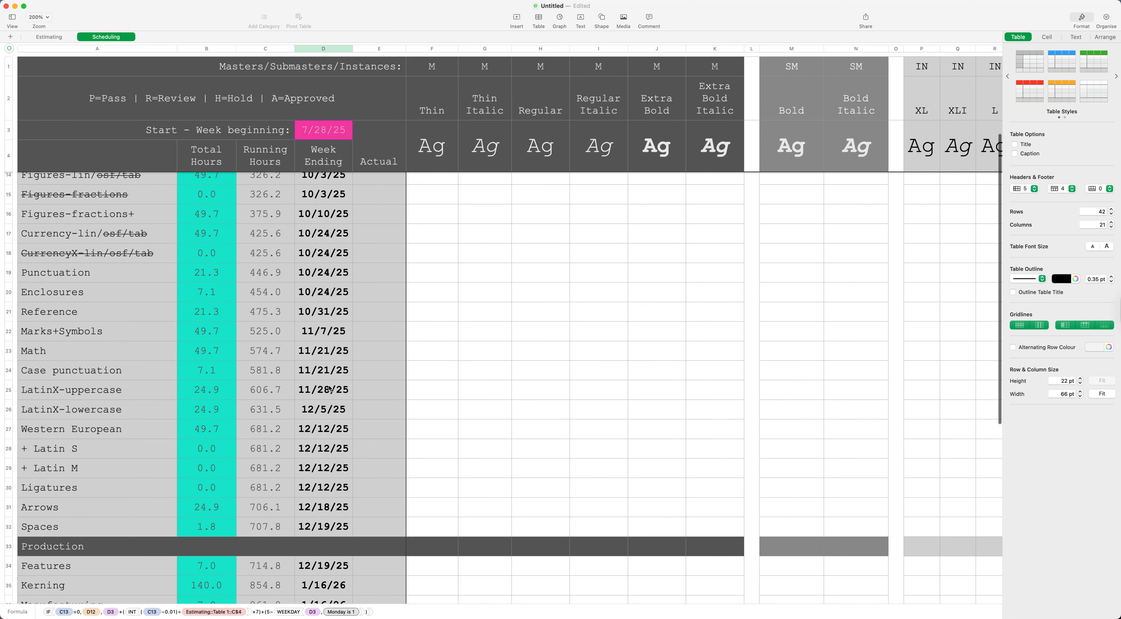
{"action": "left_click", "coordinate": [330, 527]}
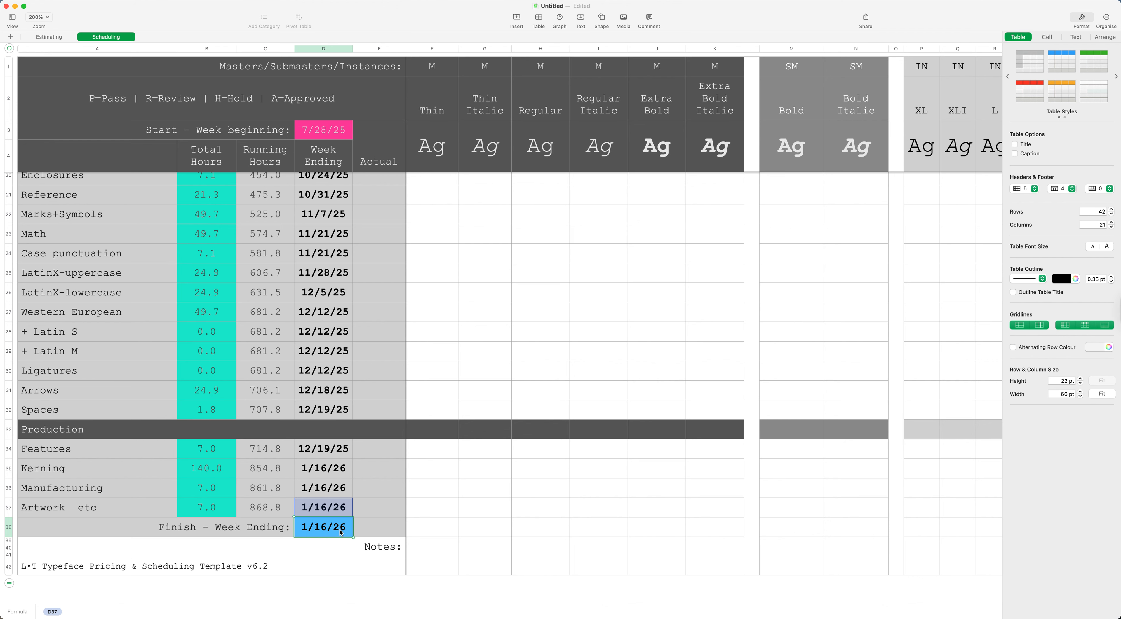
{"action": "scroll", "coordinate": [343, 516], "scroll_direction": "up", "scroll_amount": 3}
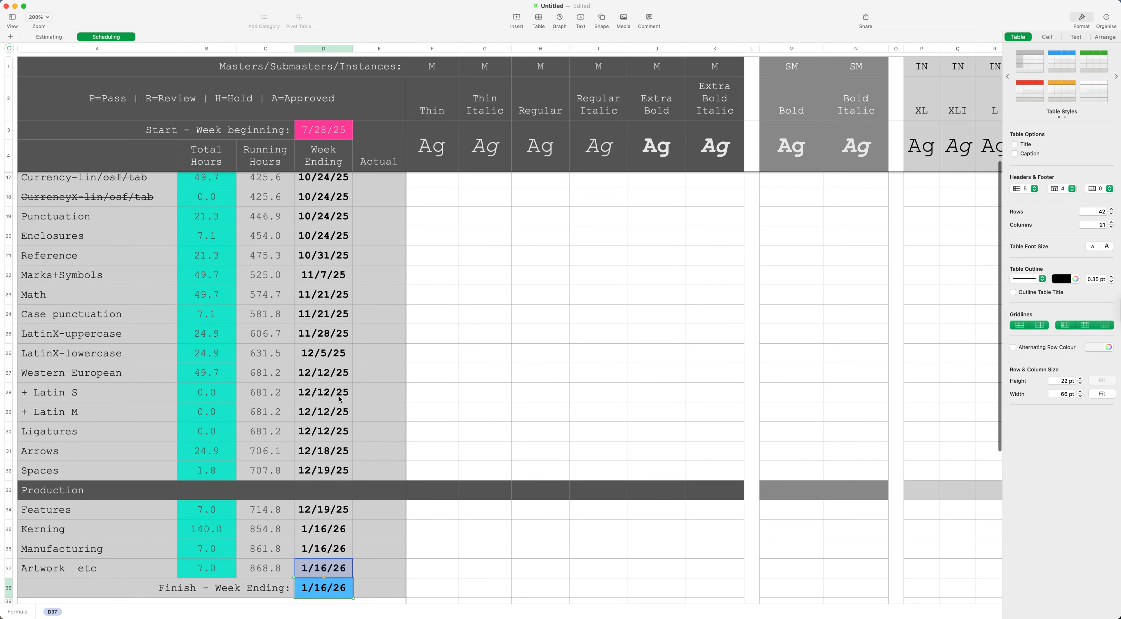
{"action": "scroll", "coordinate": [340, 399], "scroll_direction": "up", "scroll_amount": 10}
Review the Actual column down to the finish row, plus the master, submaster and instance style columns
{"action": "left_click", "coordinate": [377, 214]}
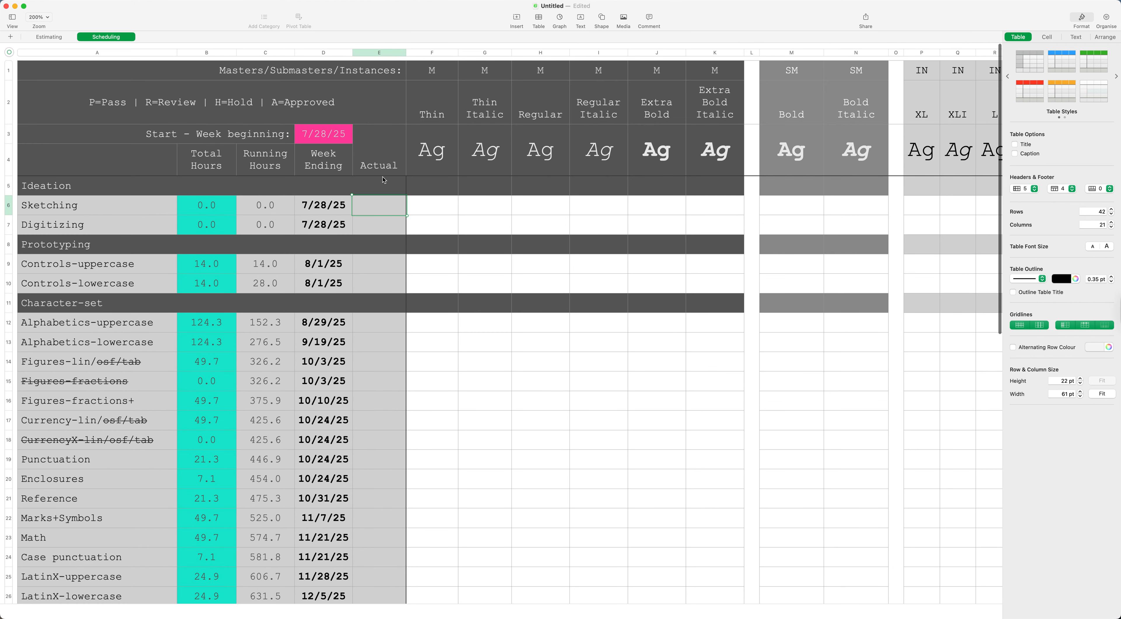
{"action": "scroll", "coordinate": [369, 351], "scroll_direction": "down", "scroll_amount": 3}
{"action": "left_click", "coordinate": [376, 291]}
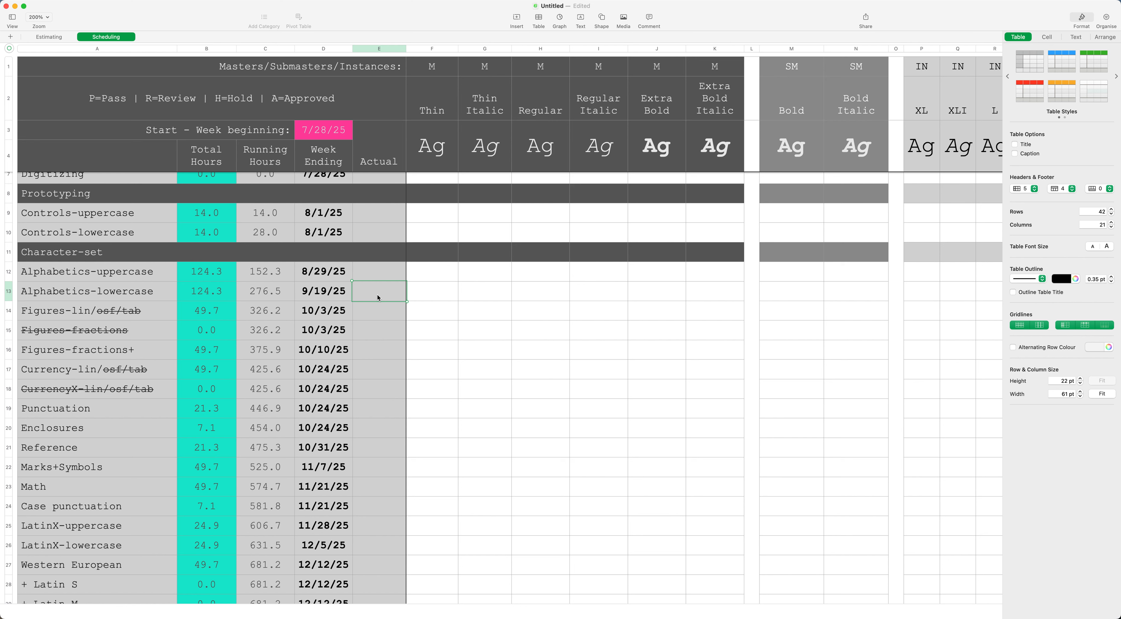
{"action": "left_click", "coordinate": [378, 315]}
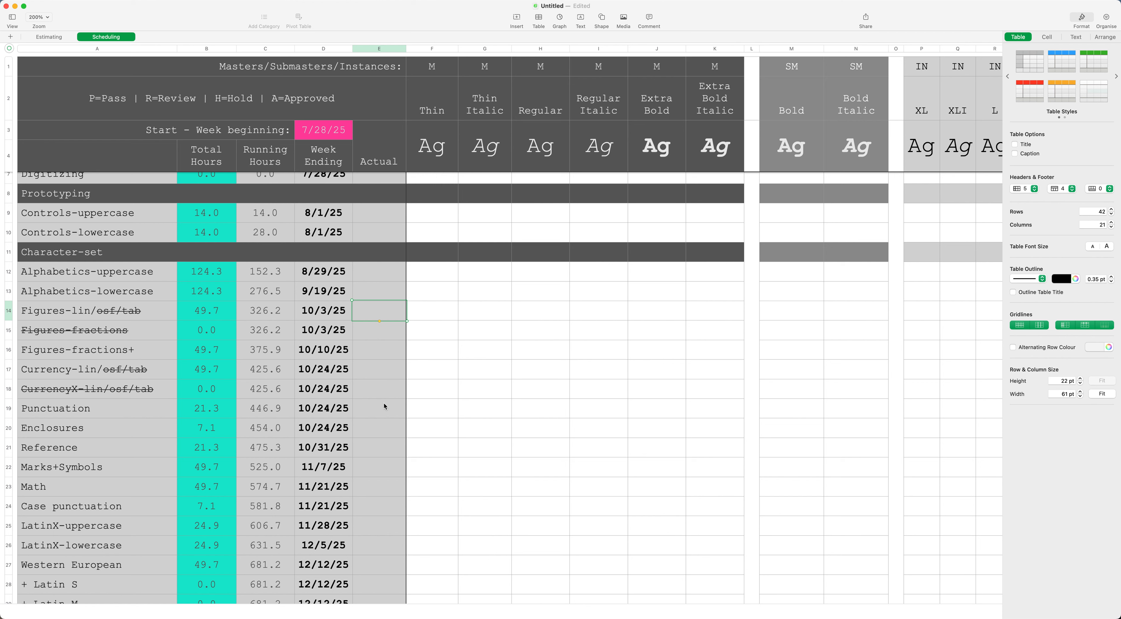
{"action": "scroll", "coordinate": [384, 404], "scroll_direction": "down", "scroll_amount": 10}
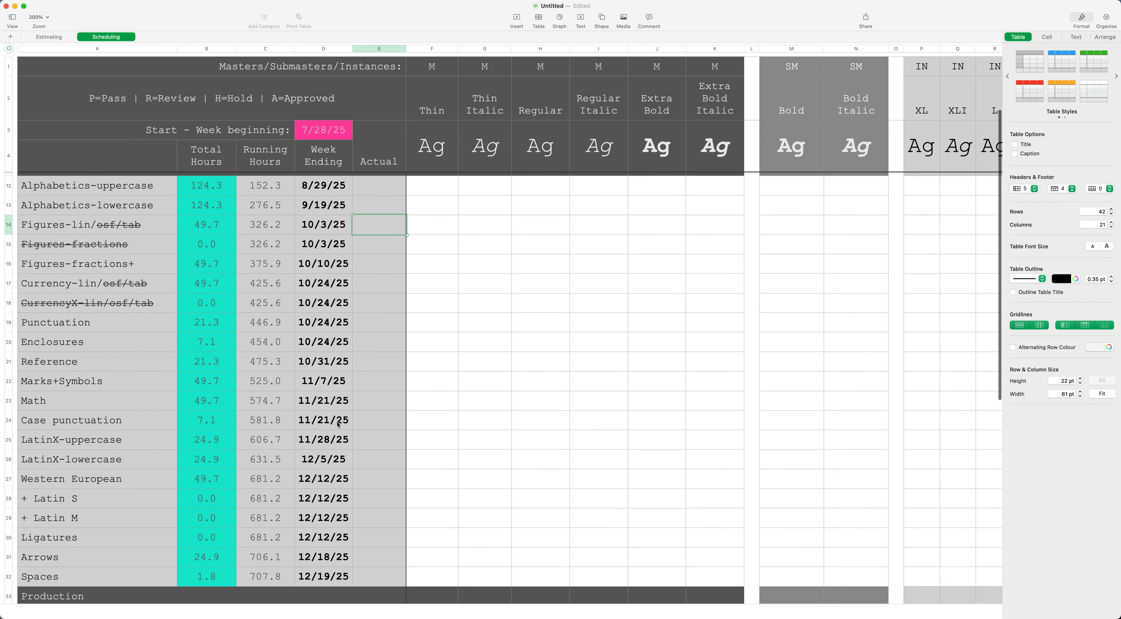
{"action": "scroll", "coordinate": [339, 426], "scroll_direction": "down", "scroll_amount": 3}
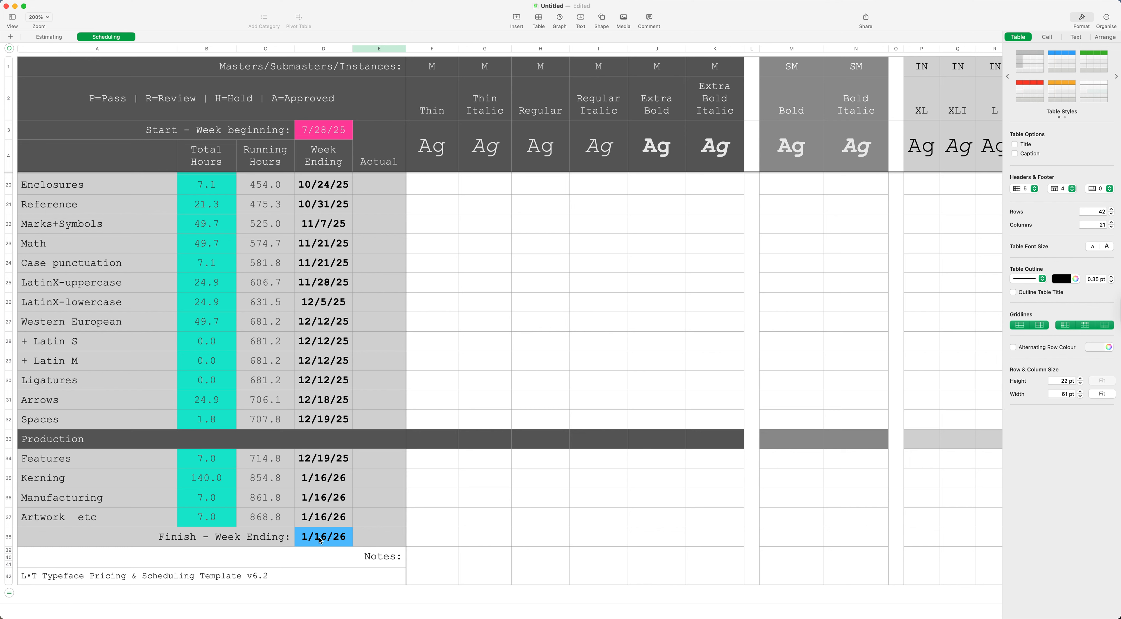
{"action": "scroll", "coordinate": [349, 472], "scroll_direction": "up", "scroll_amount": 1}
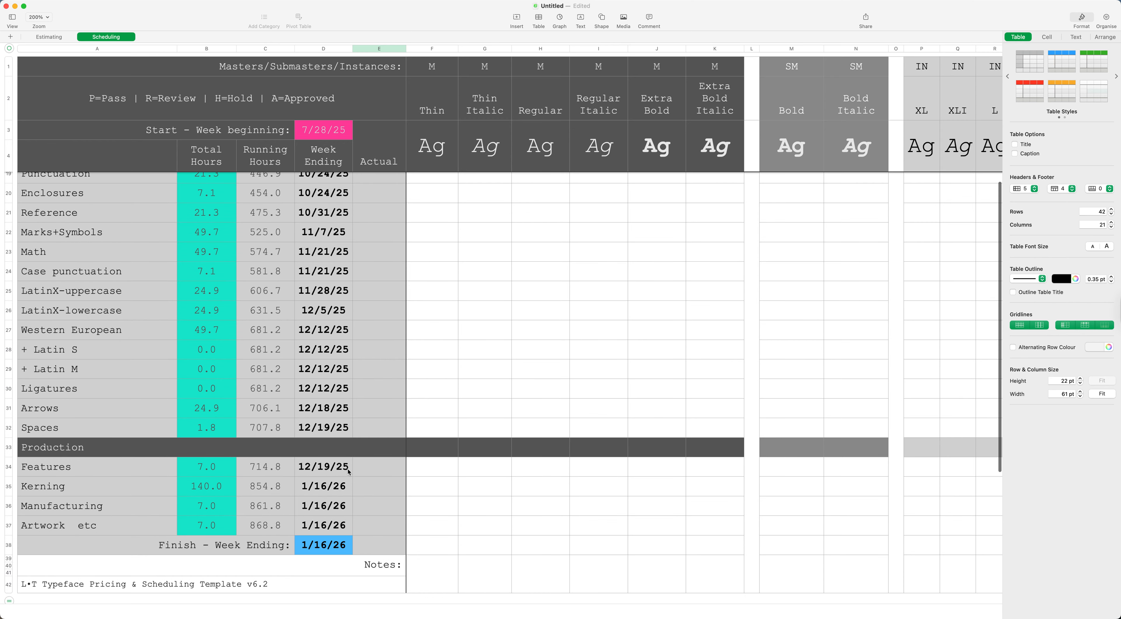
{"action": "scroll", "coordinate": [349, 472], "scroll_direction": "up", "scroll_amount": 10}
{"action": "scroll", "coordinate": [519, 357], "scroll_direction": "left", "scroll_amount": 1}
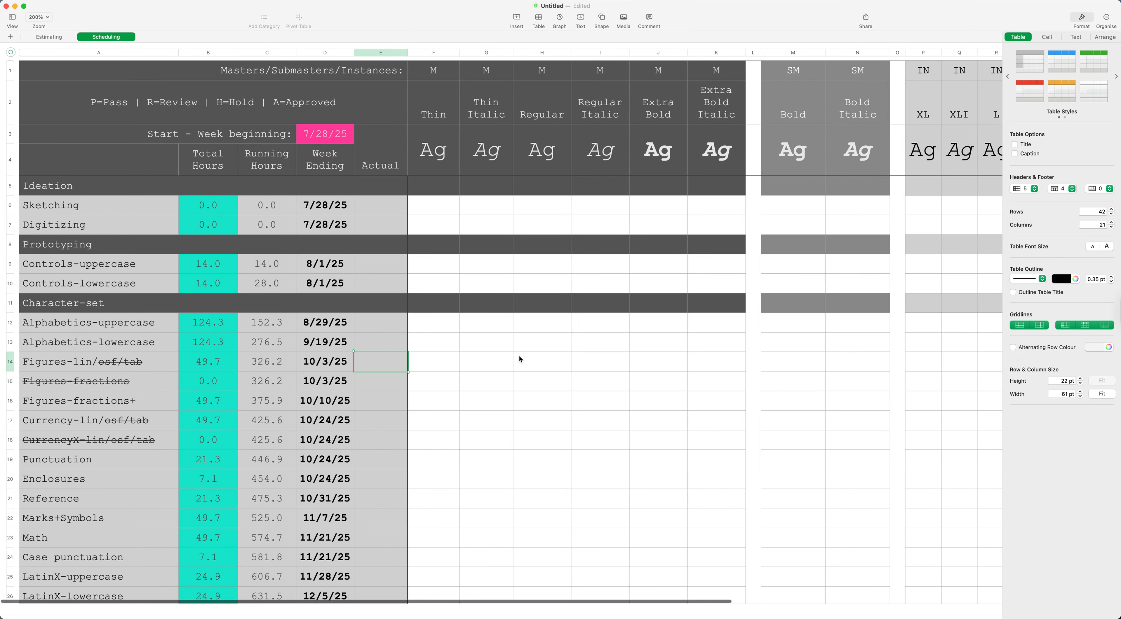
{"action": "scroll", "coordinate": [788, 243], "scroll_direction": "right", "scroll_amount": 1}
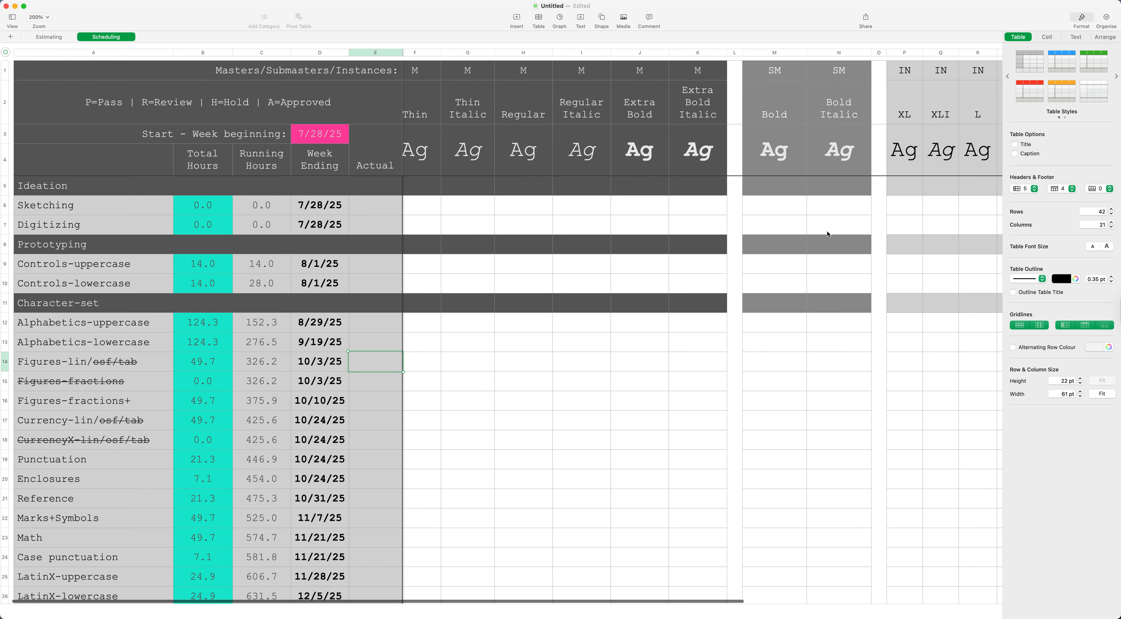
{"action": "scroll", "coordinate": [828, 235], "scroll_direction": "right", "scroll_amount": 5}
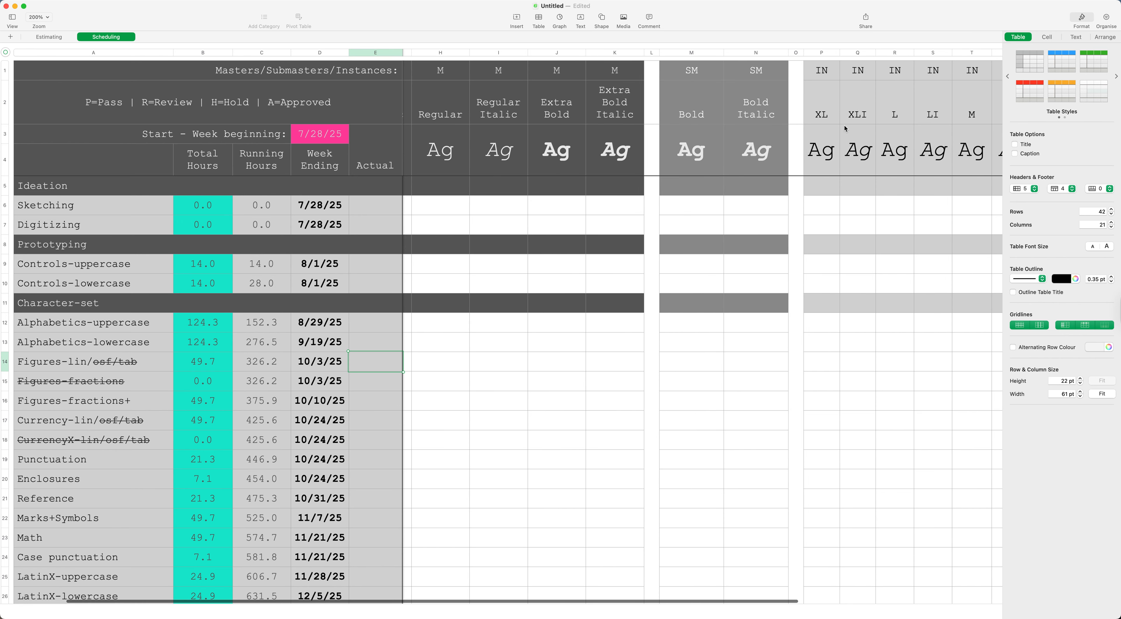
Enter 80% as the Thin style's progress for Alphabetics-lowercase
{"action": "scroll", "coordinate": [791, 171], "scroll_direction": "left", "scroll_amount": 5}
{"action": "left_click", "coordinate": [448, 343]}
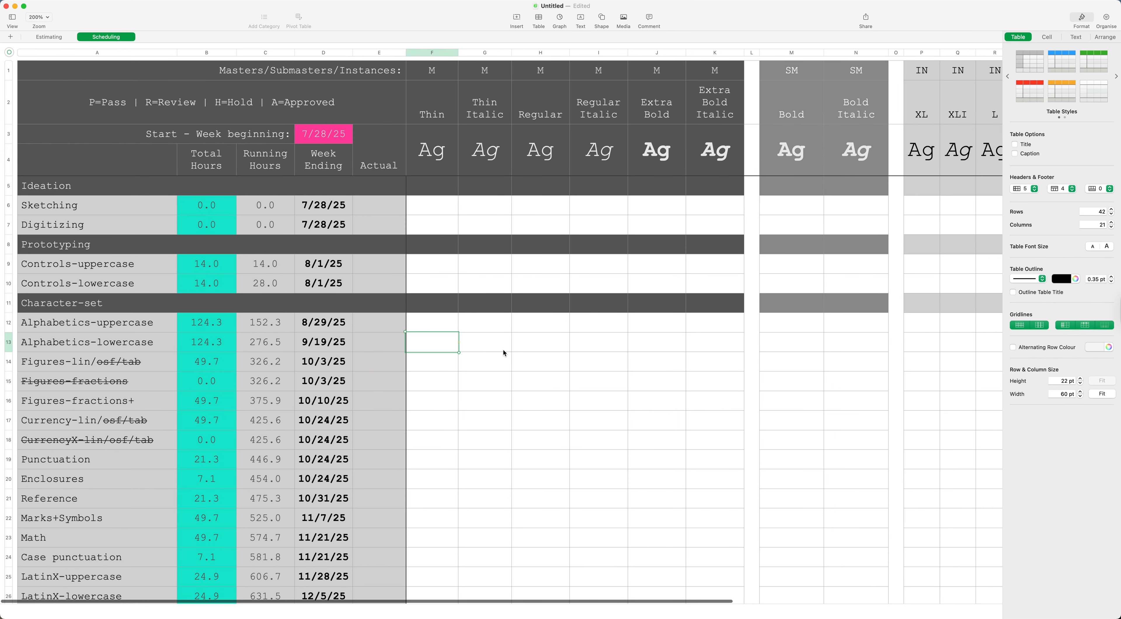
{"action": "type", "text": "80%"}
{"action": "key", "text": "Return"}
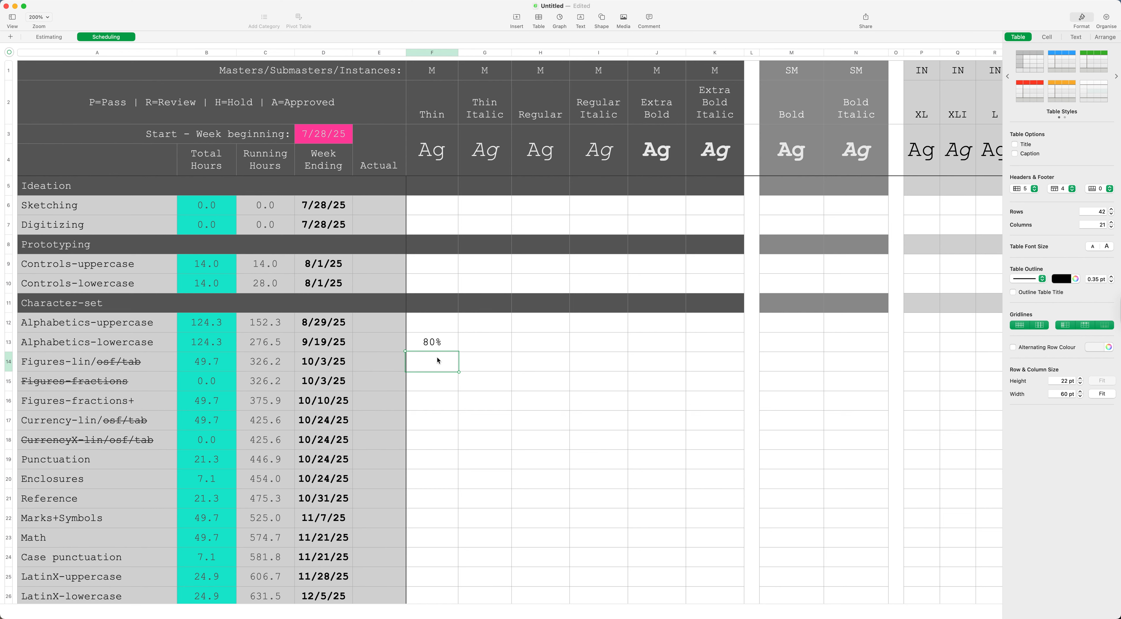
Enter the pass and review status "P2, R1" in the Thin column for Figures-lin/osf/tab
{"action": "type", "text": "P1, "}
{"action": "type", "text": "R"}
{"action": "type", "text": "1"}
{"action": "left_click", "coordinate": [431, 365]}
{"action": "key", "text": "BackSpace"}
{"action": "type", "text": "2"}
{"action": "key", "text": "Left"}
{"action": "key", "text": "Left"}
{"action": "key", "text": "Left"}
{"action": "key", "text": "Left"}
{"action": "left_click", "coordinate": [442, 384]}
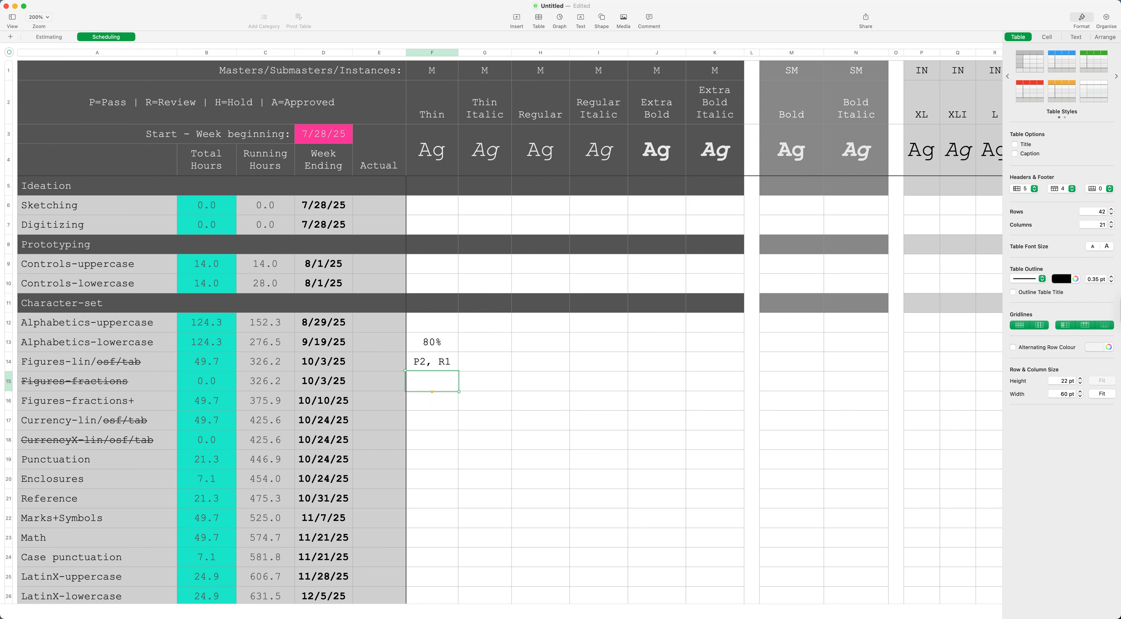
In the Thin column, mark Figures-fractions as on hold with H and Alphabetics-uppercase as approved with A
{"action": "type", "text": "H"}
{"action": "key", "text": "Return"}
{"action": "left_click", "coordinate": [442, 384]}
{"action": "left_click", "coordinate": [434, 331]}
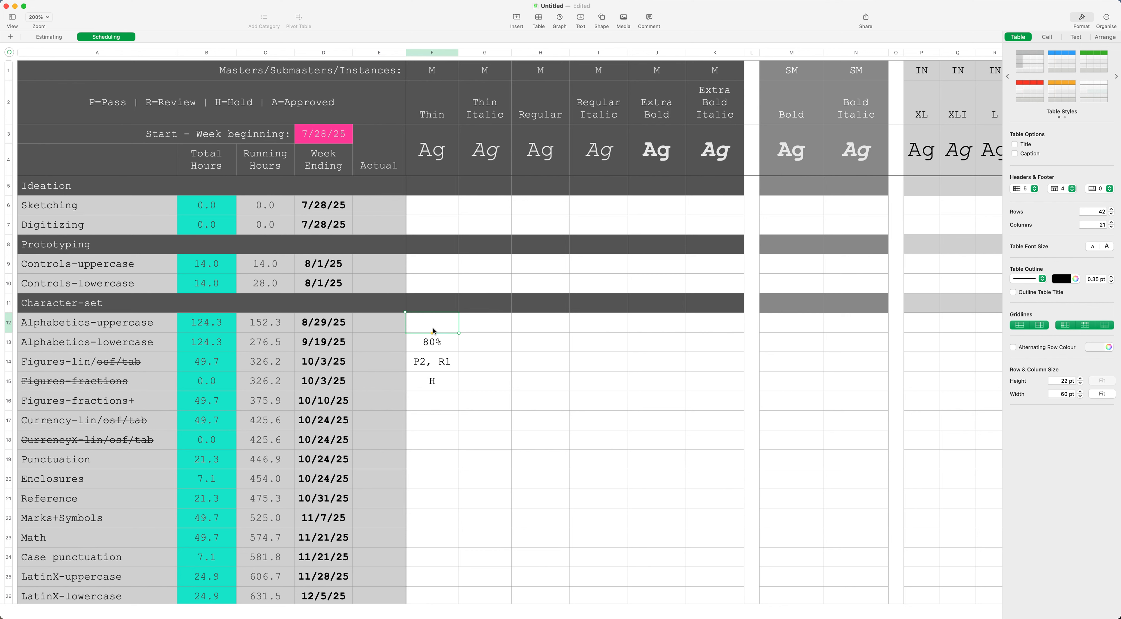
{"action": "type", "text": "A"}
{"action": "key", "text": "Return"}
Enter the text "note" in the Thin column for Figures-fractions+
{"action": "left_click", "coordinate": [441, 400]}
{"action": "type", "text": "note"}
{"action": "key", "text": "Return"}
{"action": "left_click", "coordinate": [447, 401]}
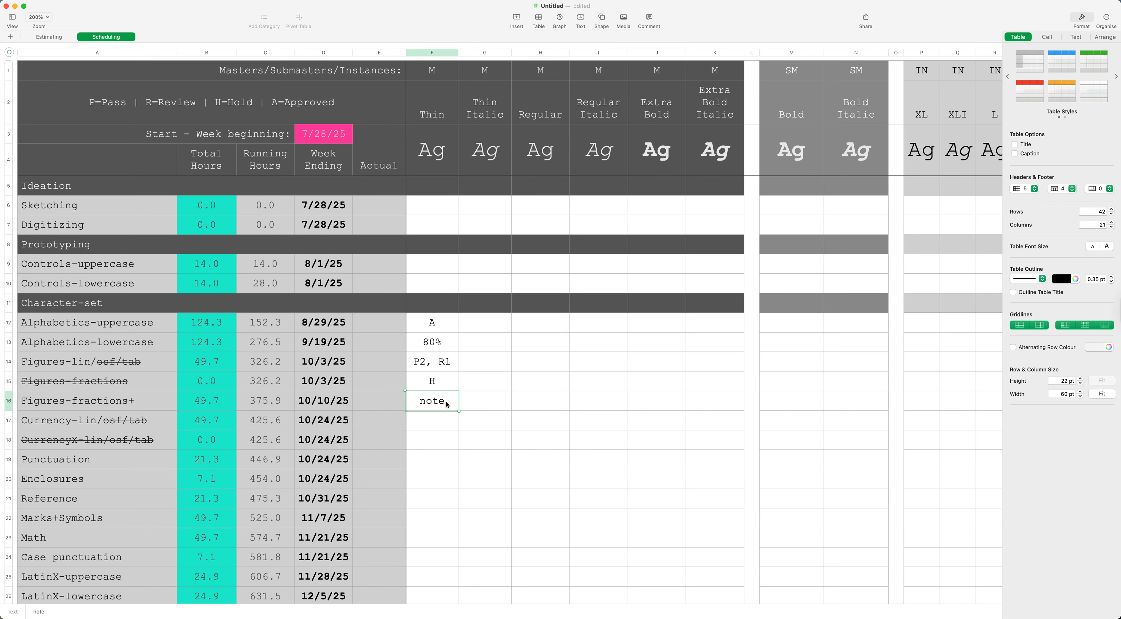
Select the Notes cell of the Thin column below the schedule and look over the status entries
{"action": "scroll", "coordinate": [445, 401], "scroll_direction": "down", "scroll_amount": 1}
{"action": "scroll", "coordinate": [445, 401], "scroll_direction": "down", "scroll_amount": 10}
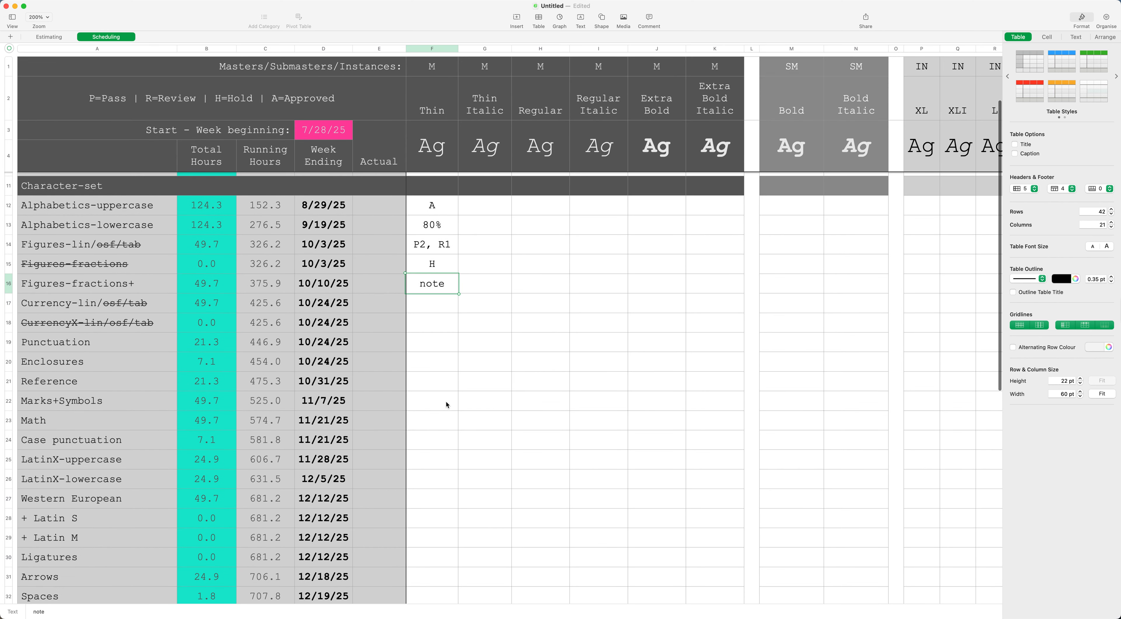
{"action": "scroll", "coordinate": [445, 401], "scroll_direction": "down", "scroll_amount": 7}
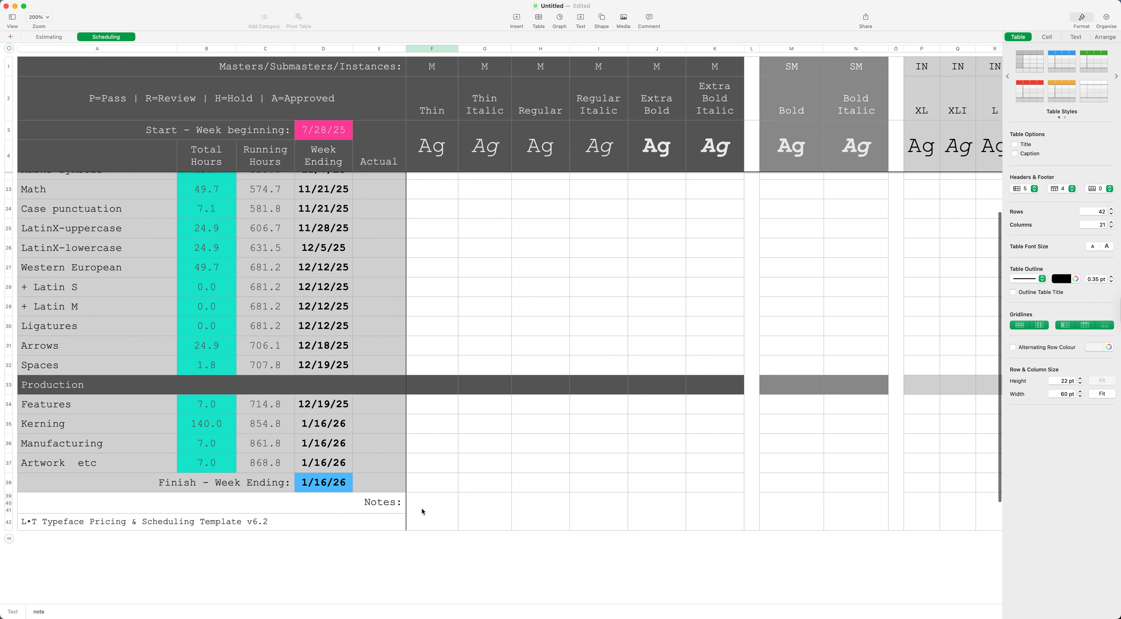
{"action": "left_click", "coordinate": [428, 513]}
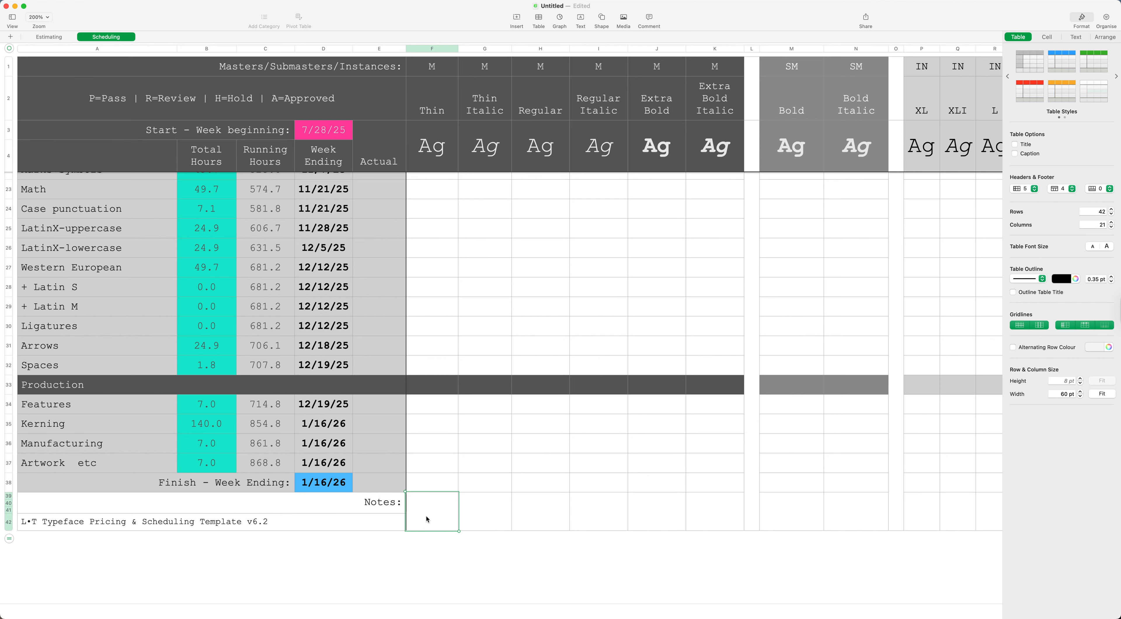
{"action": "scroll", "coordinate": [425, 515], "scroll_direction": "up", "scroll_amount": 5}
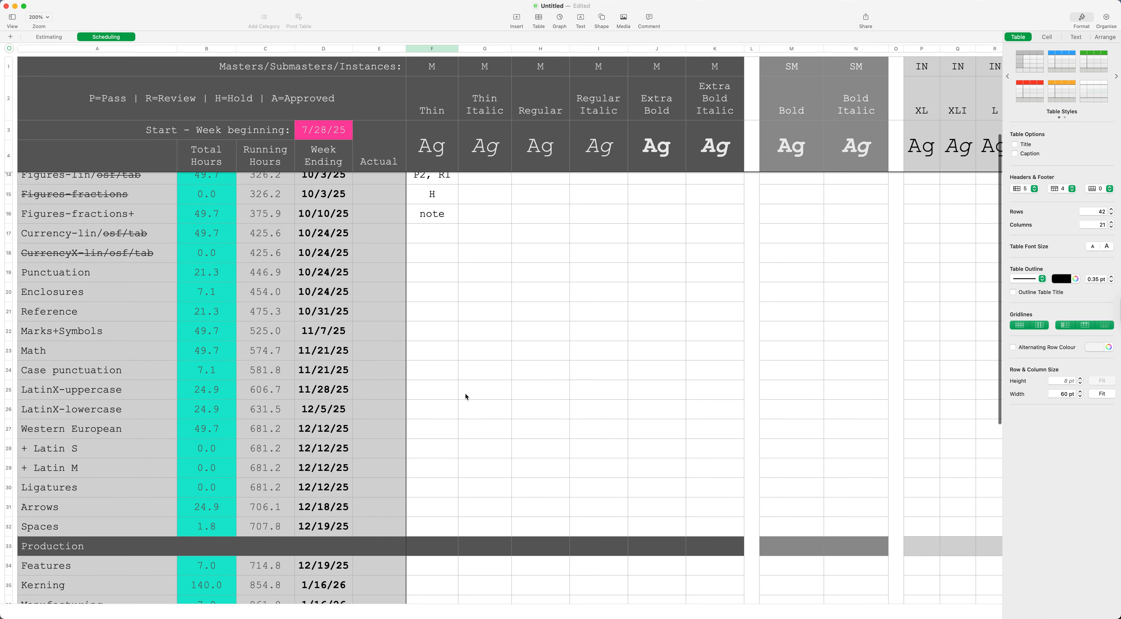
{"action": "scroll", "coordinate": [465, 394], "scroll_direction": "up", "scroll_amount": 3}
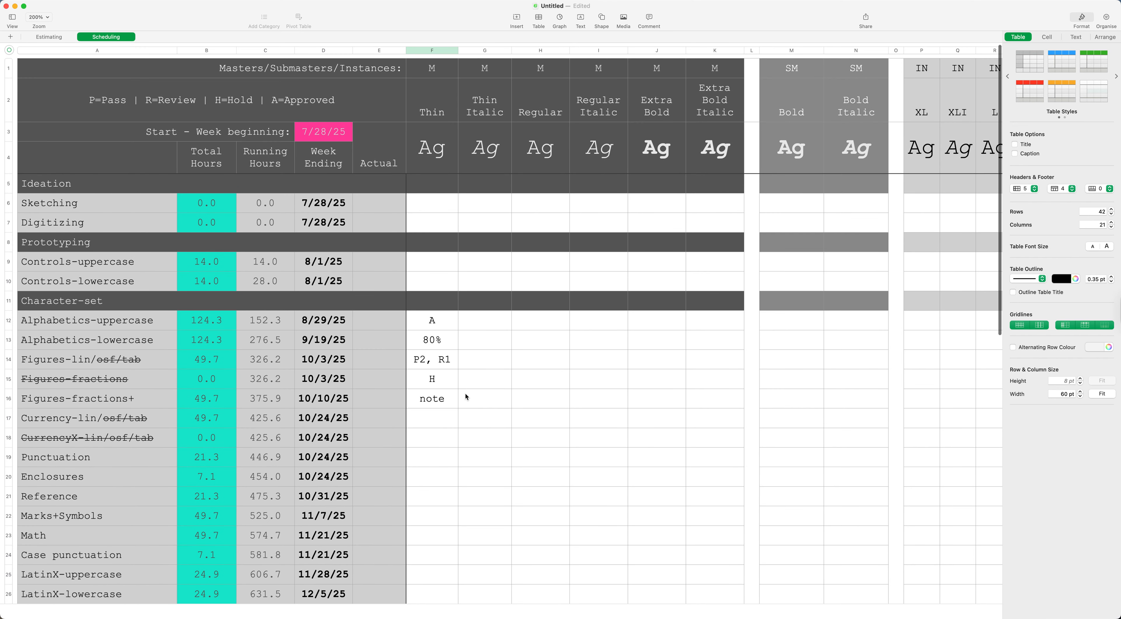
Check the source of the template version line below the schedule and review the whole Scheduling sheet
{"action": "scroll", "coordinate": [465, 393], "scroll_direction": "down", "scroll_amount": 10}
{"action": "scroll", "coordinate": [465, 393], "scroll_direction": "down", "scroll_amount": 5}
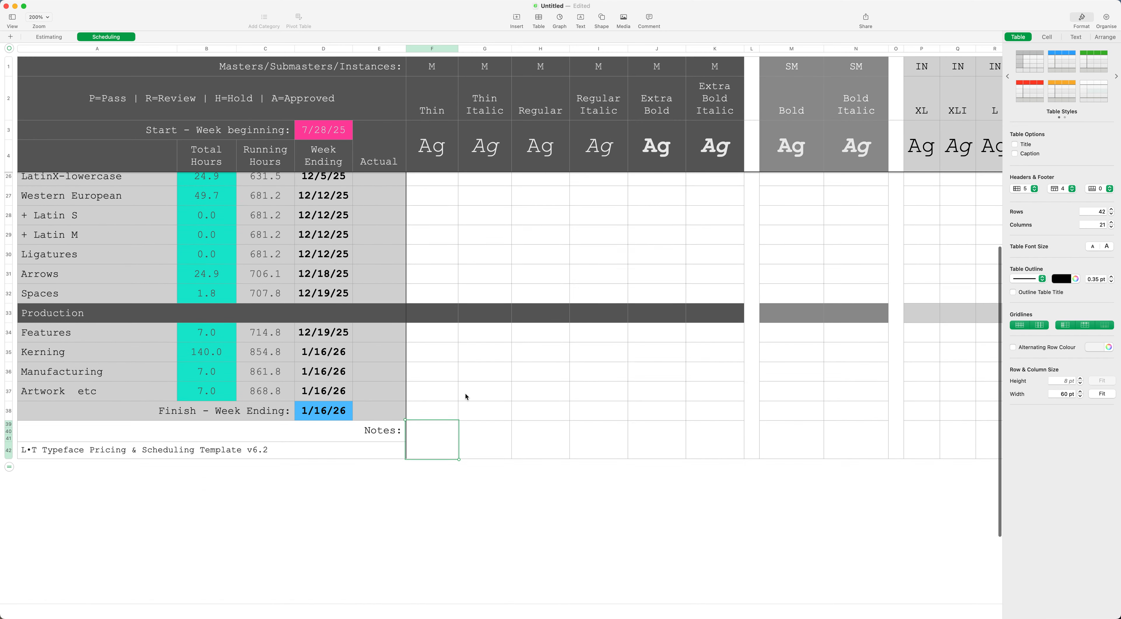
{"action": "left_click", "coordinate": [185, 424]}
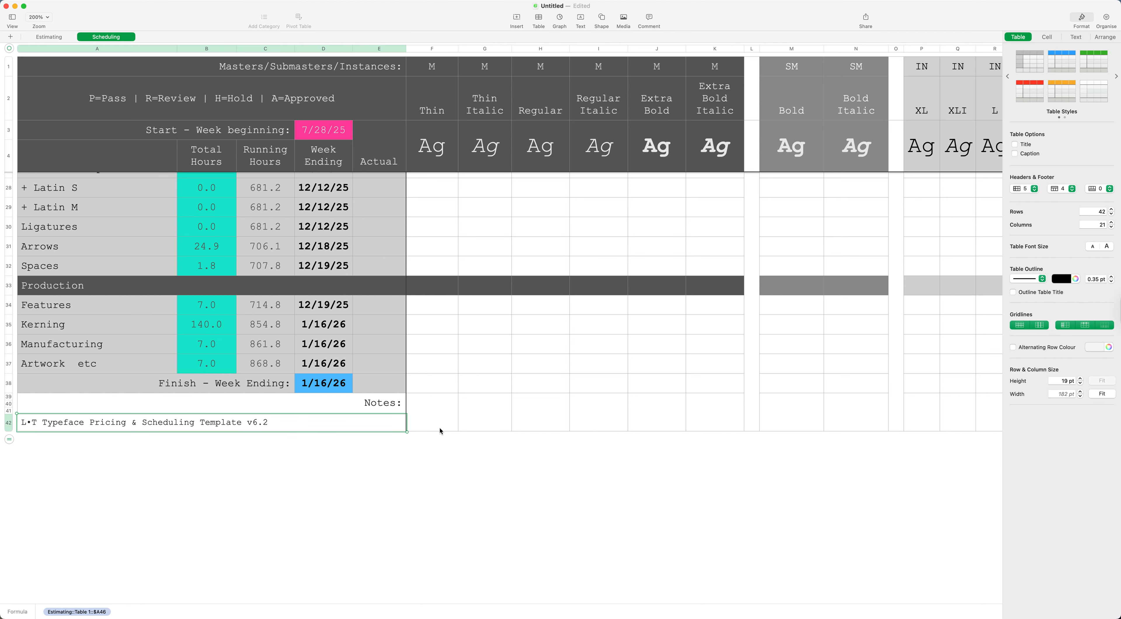
{"action": "scroll", "coordinate": [479, 425], "scroll_direction": "up", "scroll_amount": 6}
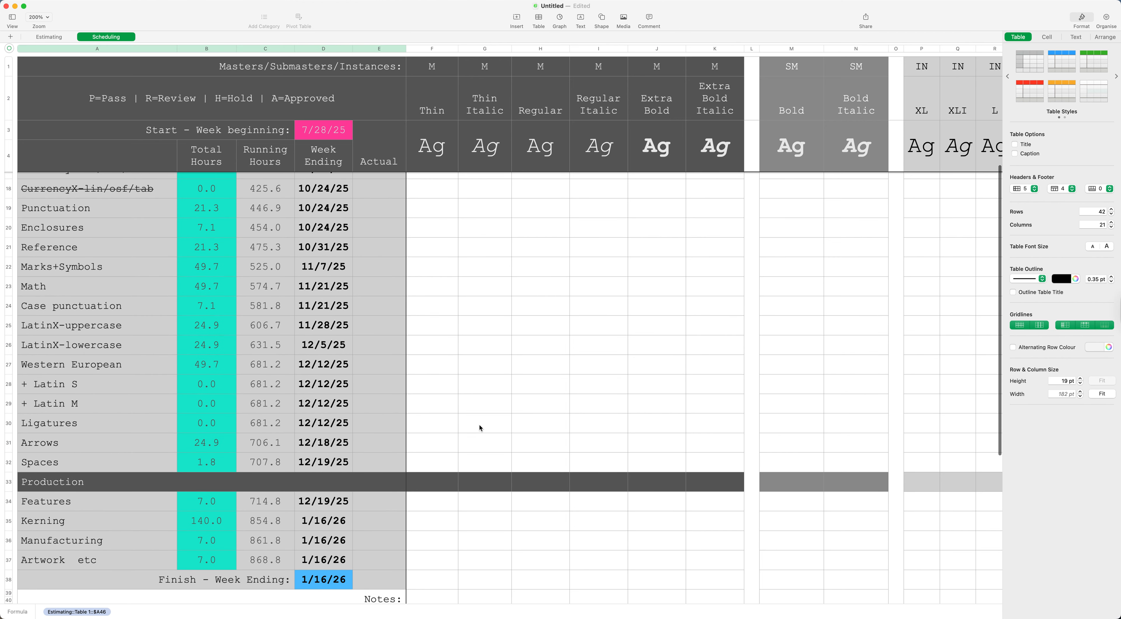
{"action": "scroll", "coordinate": [479, 424], "scroll_direction": "up", "scroll_amount": 6}
{"action": "scroll", "coordinate": [478, 424], "scroll_direction": "down", "scroll_amount": 6}
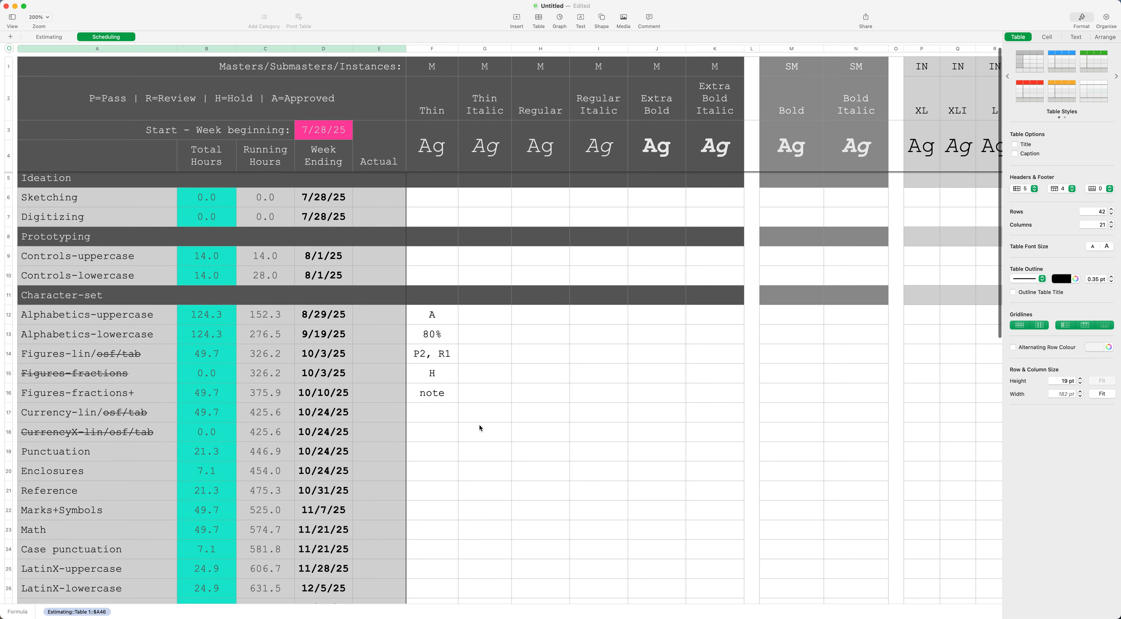
{"action": "scroll", "coordinate": [479, 424], "scroll_direction": "down", "scroll_amount": 2}
{"action": "scroll", "coordinate": [479, 424], "scroll_direction": "up", "scroll_amount": 10}
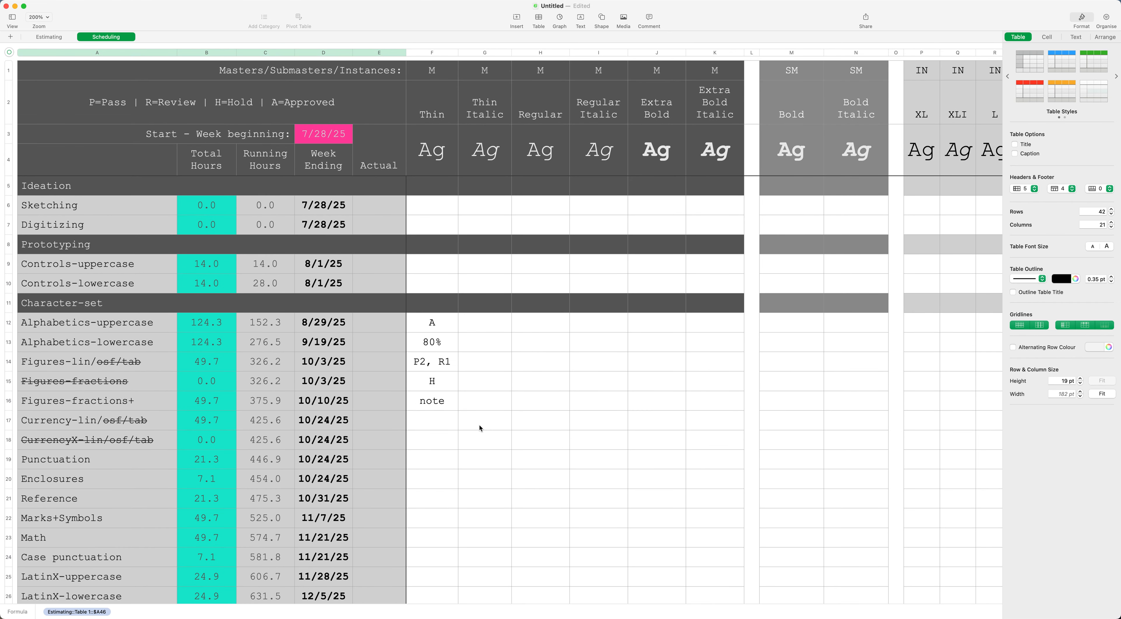
{"action": "scroll", "coordinate": [480, 428], "scroll_direction": "down", "scroll_amount": 10}
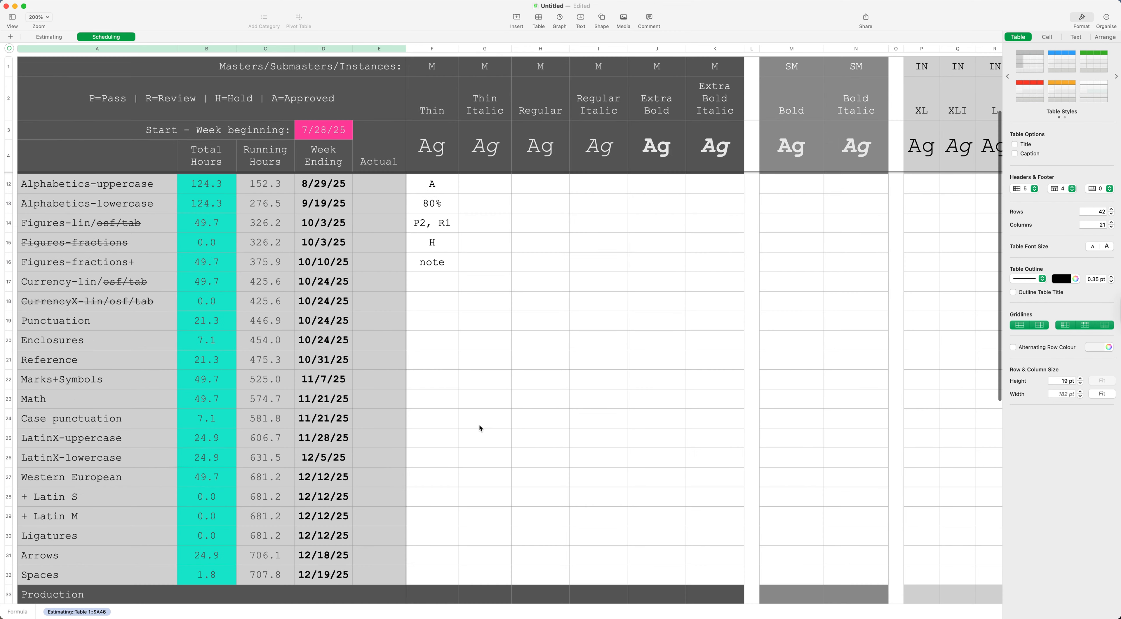
{"action": "scroll", "coordinate": [480, 428], "scroll_direction": "up", "scroll_amount": 10}
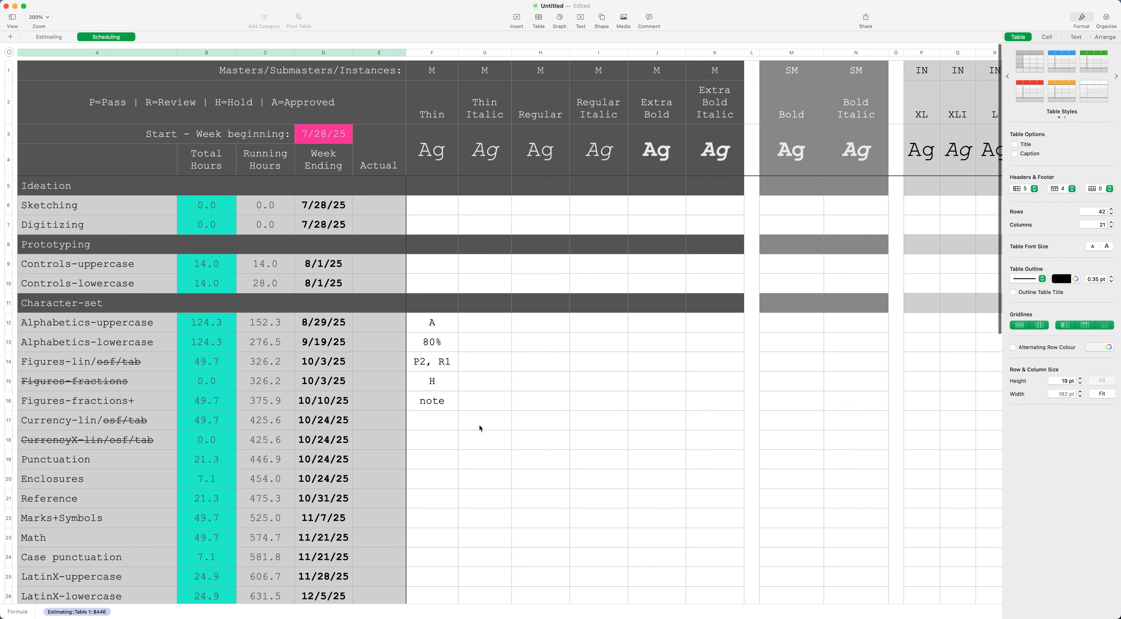